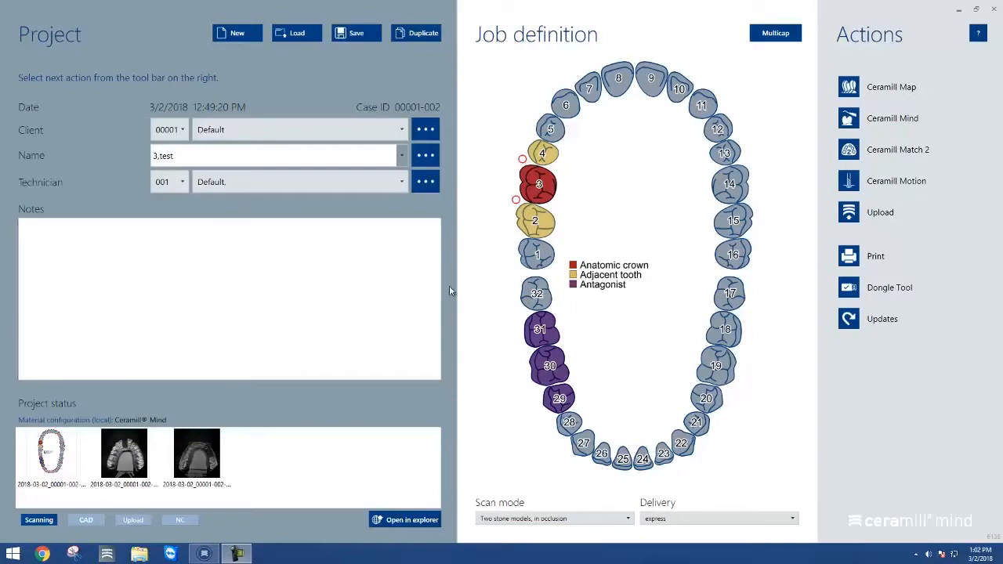
Open the case in Ceramill Mind and match the antagonist to the jaw scan with one common point on a front tooth
left_click(884, 124)
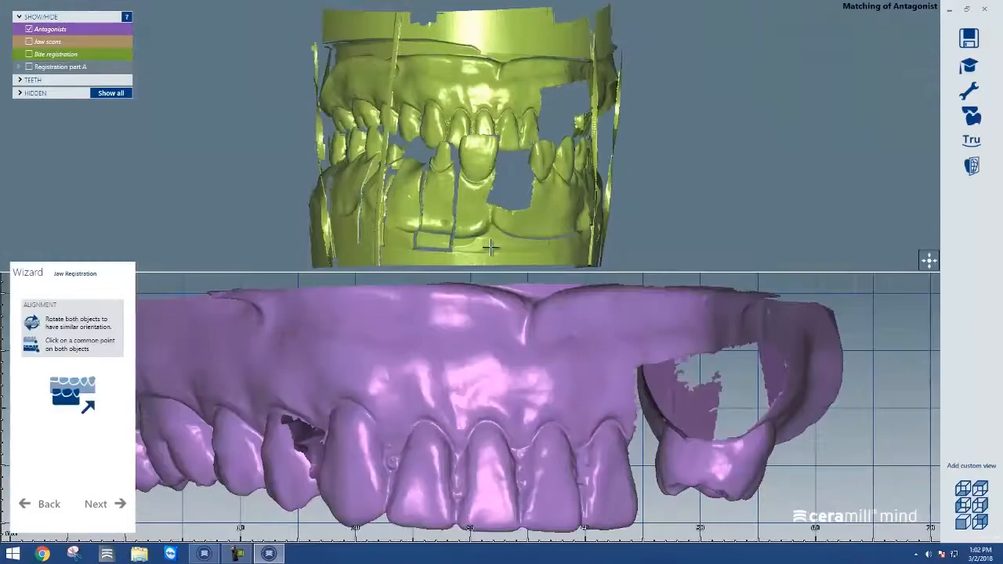
right_click_drag(448, 189, 449, 188)
scroll(494, 353, "down", 5)
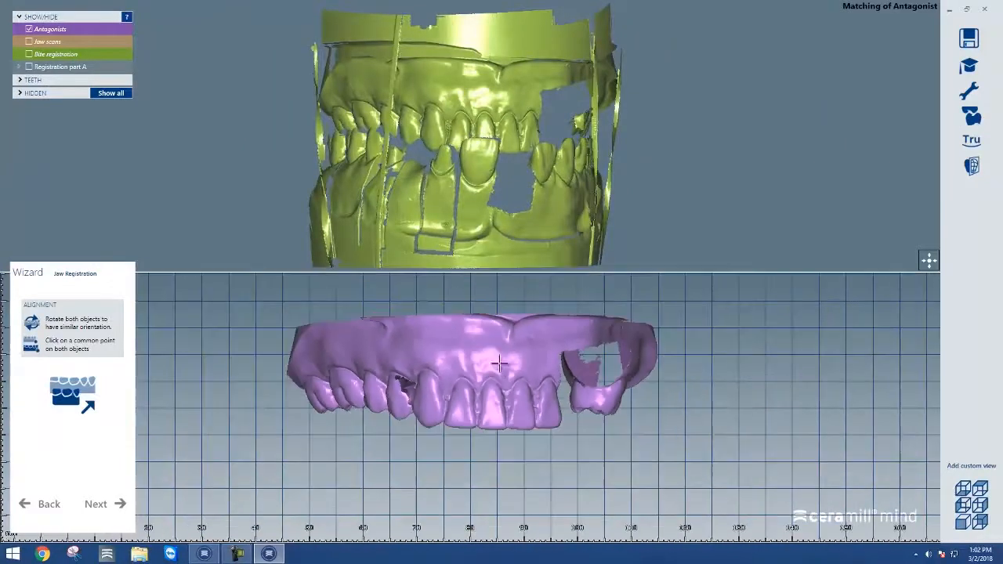
scroll(499, 376, "down", 3)
middle_click(487, 375)
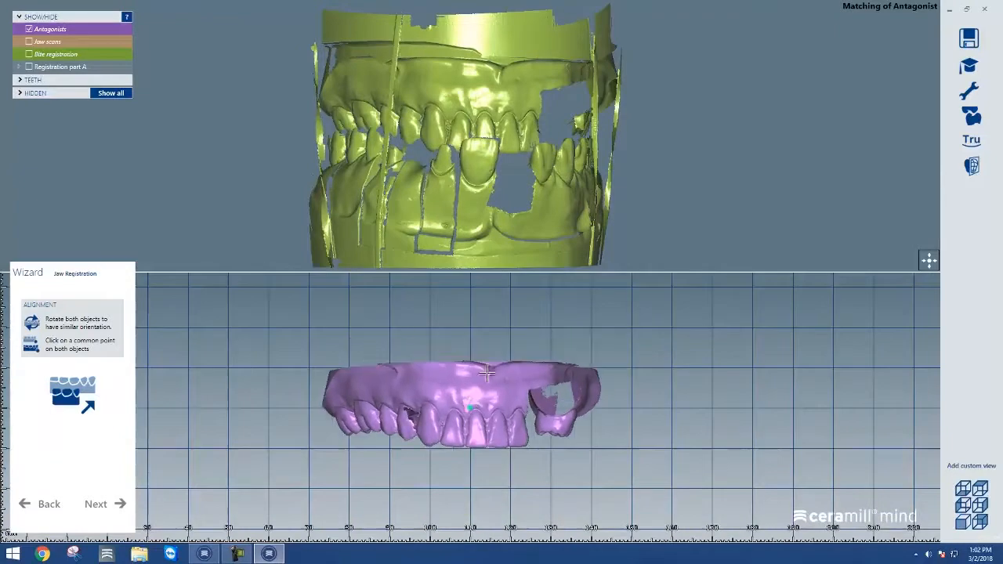
left_click(485, 403)
middle_click_drag(479, 403, 461, 341)
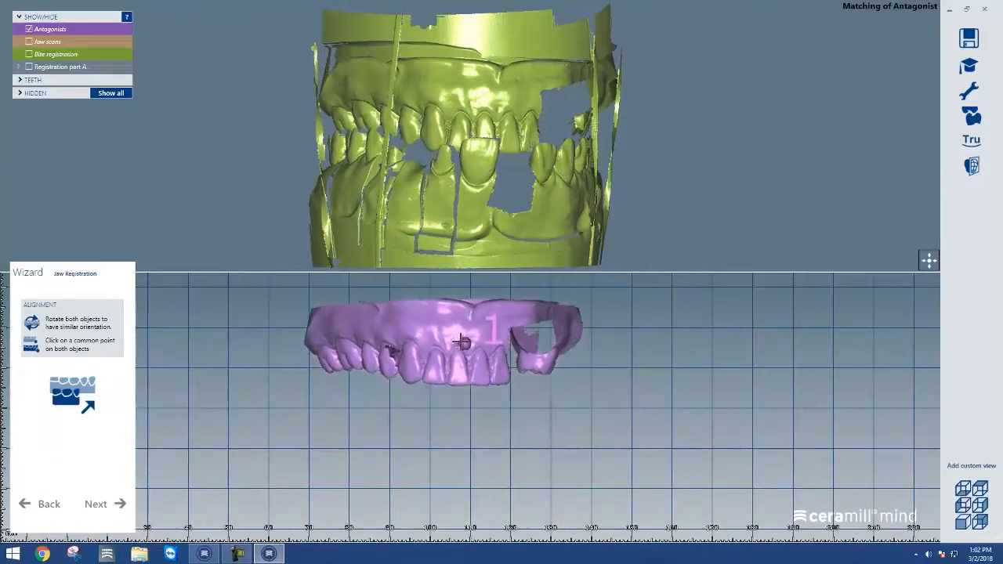
left_click_drag(466, 342, 458, 354)
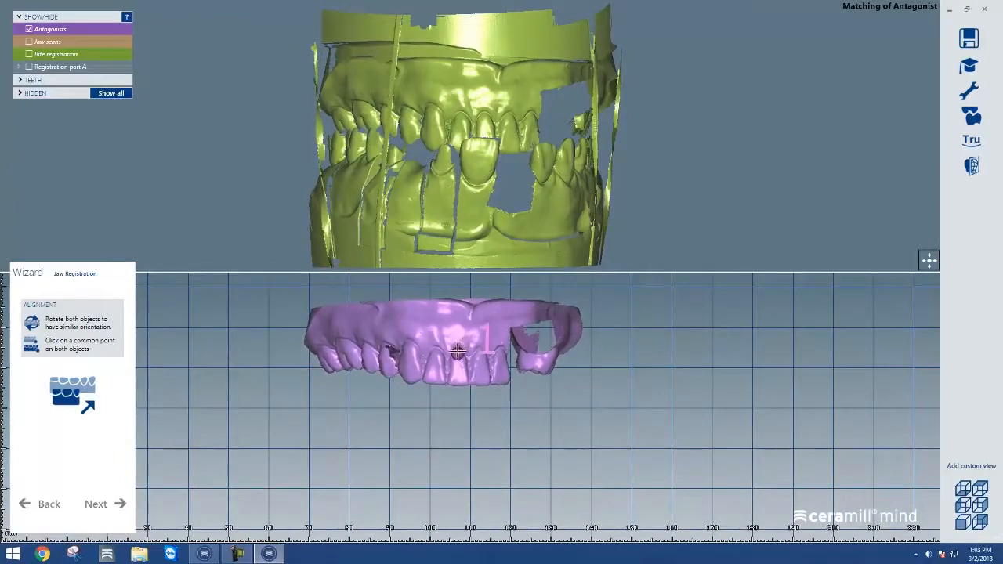
left_click(484, 117)
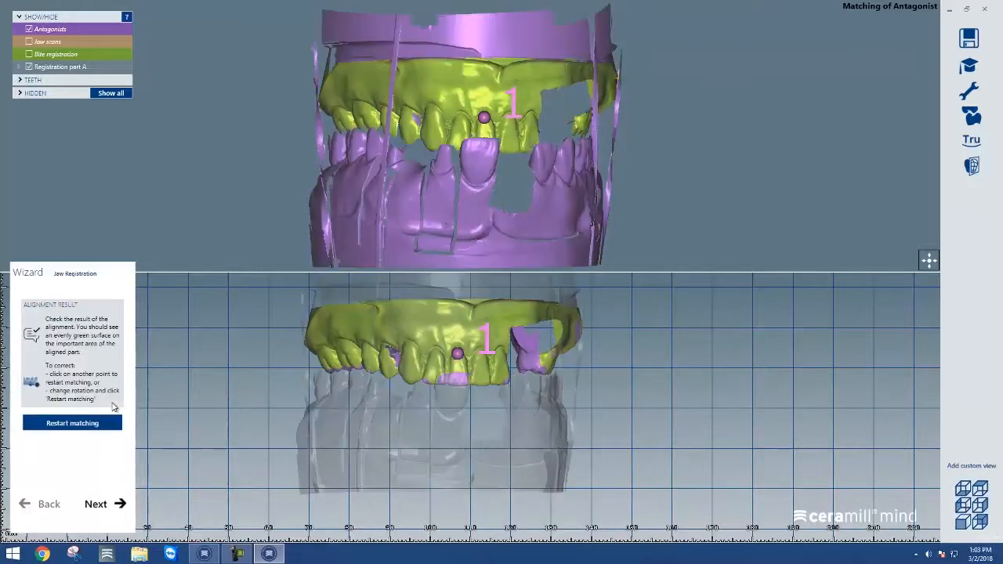
left_click(107, 502)
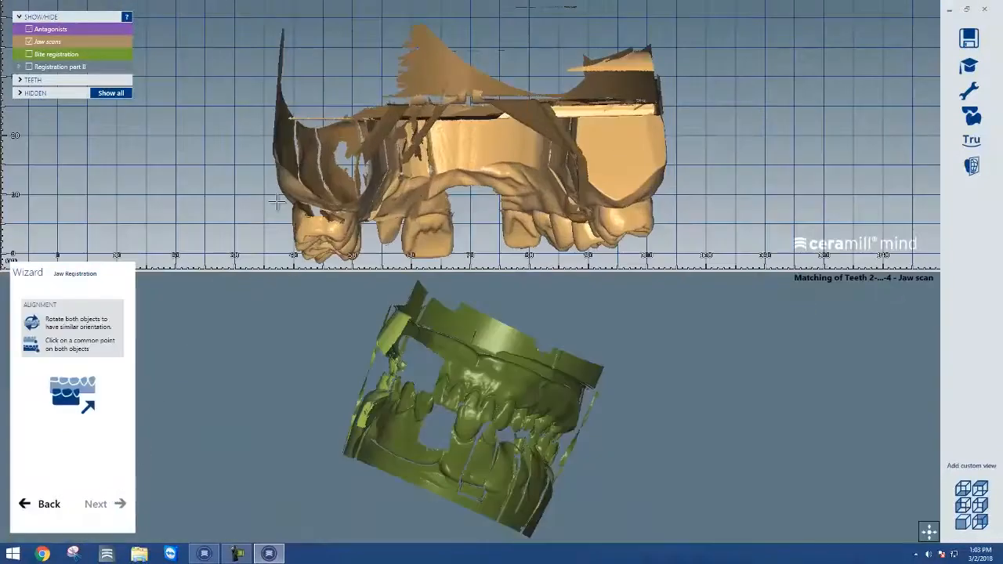
Match the teeth 2–4 scan to the jaw scan with a common point on the prepared tooth 3
right_click_drag(282, 194, 299, 188)
right_click_drag(267, 394, 276, 398)
scroll(466, 405, "up", 5)
scroll(466, 405, "down", 4)
scroll(475, 455, "up", 2)
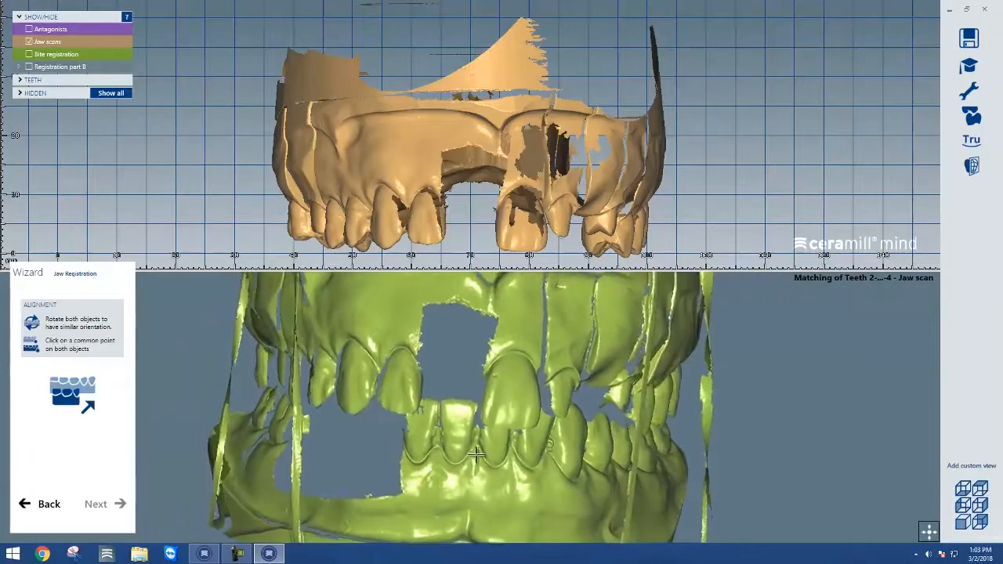
left_click(508, 243)
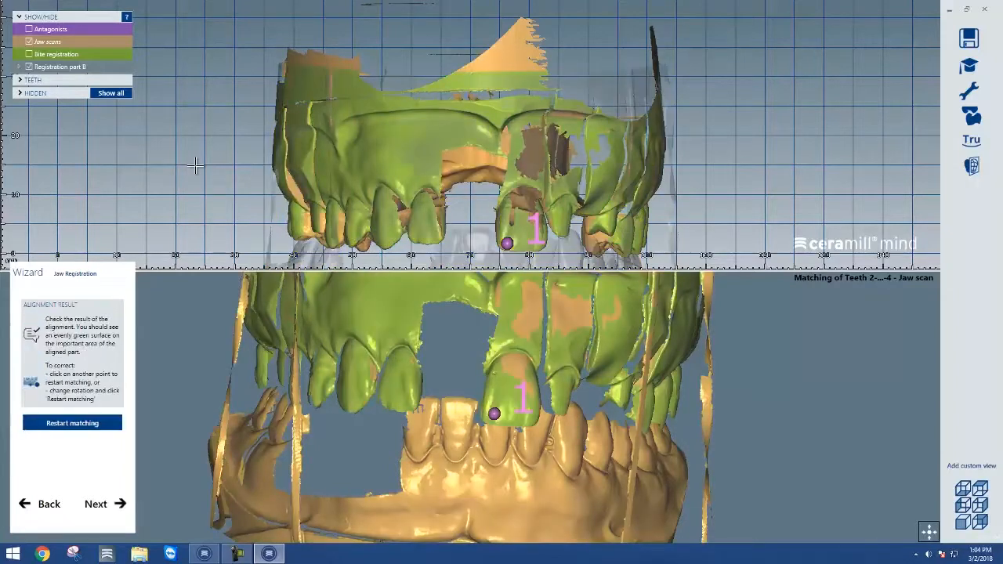
left_click(103, 502)
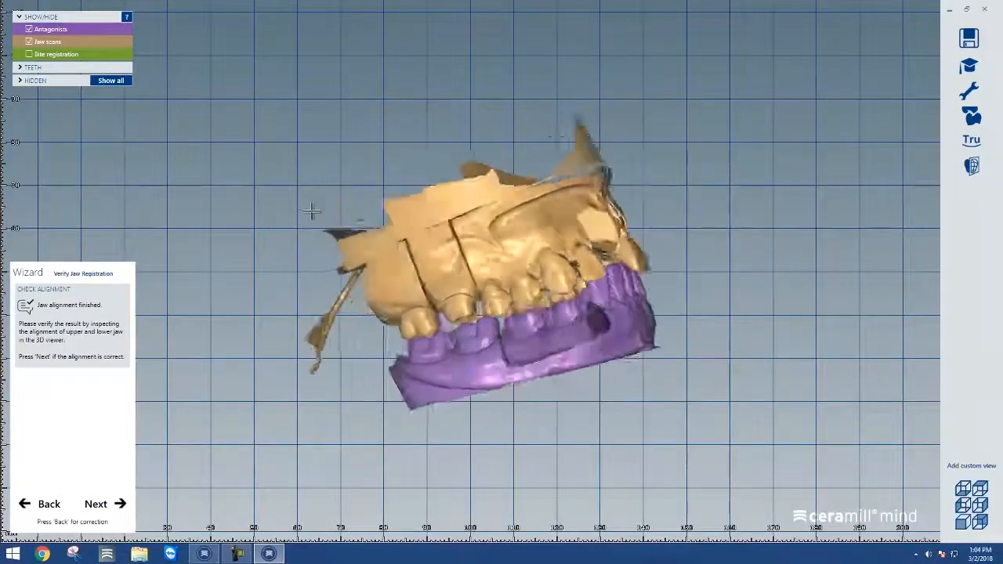
Confirm the jaw registration and set the occlusal view as the scan data axis
scroll(524, 340, "up", 5)
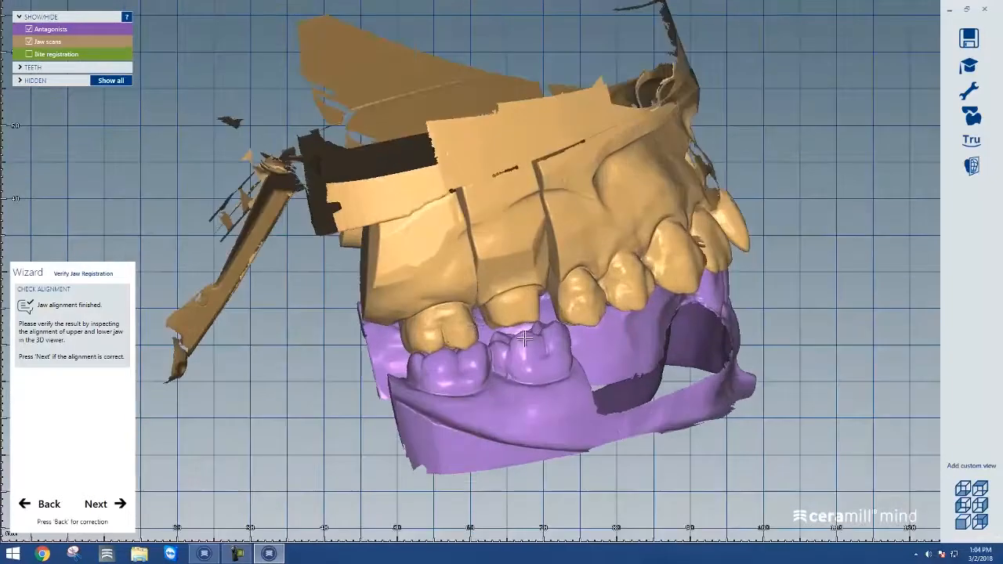
left_click(114, 505)
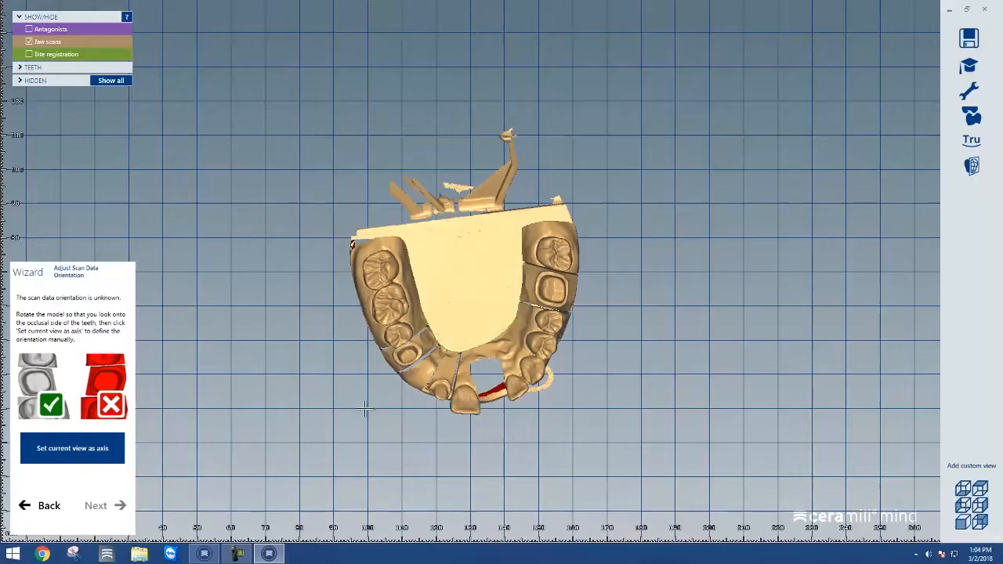
scroll(576, 296, "up", 8)
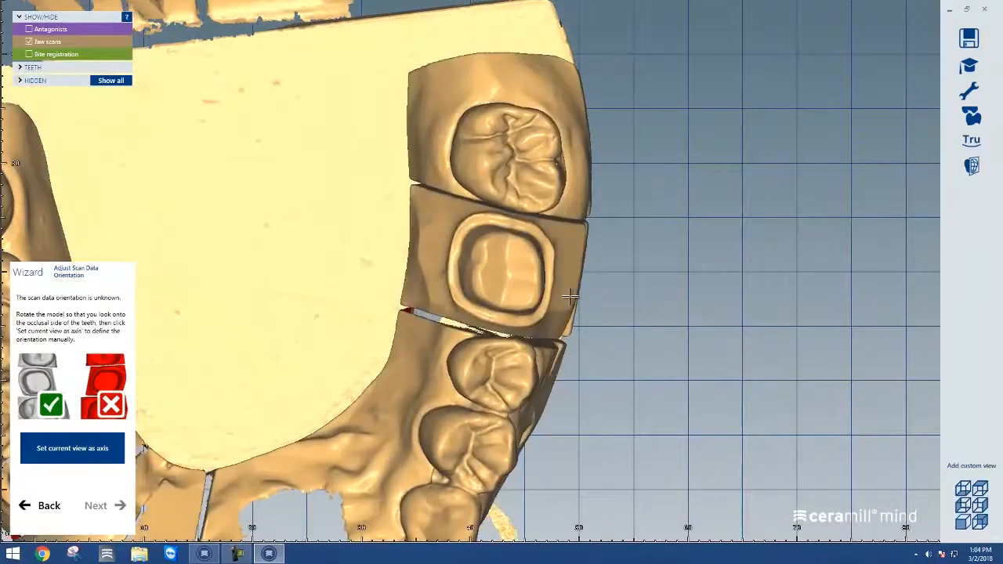
right_click_drag(570, 297, 571, 297)
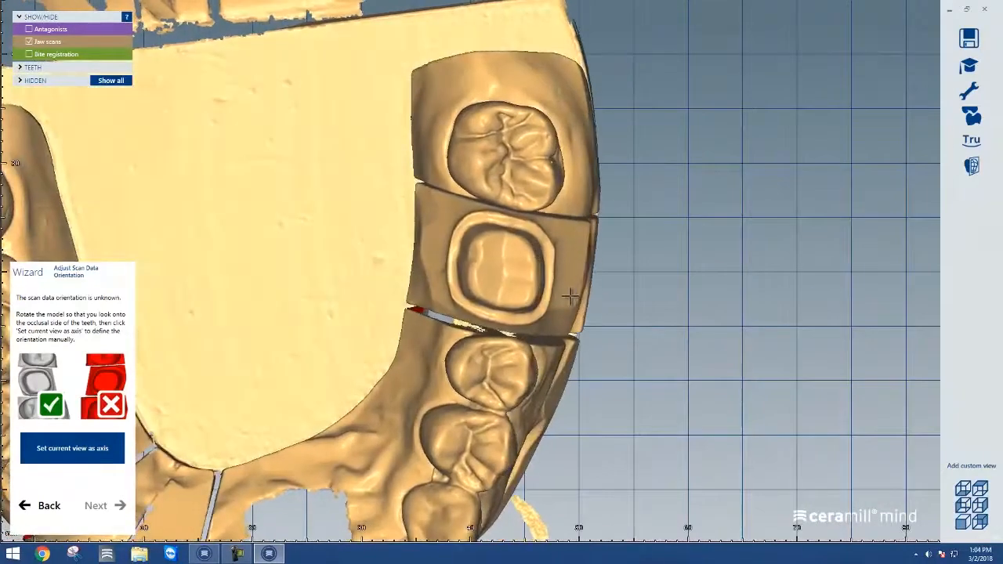
left_click(69, 459)
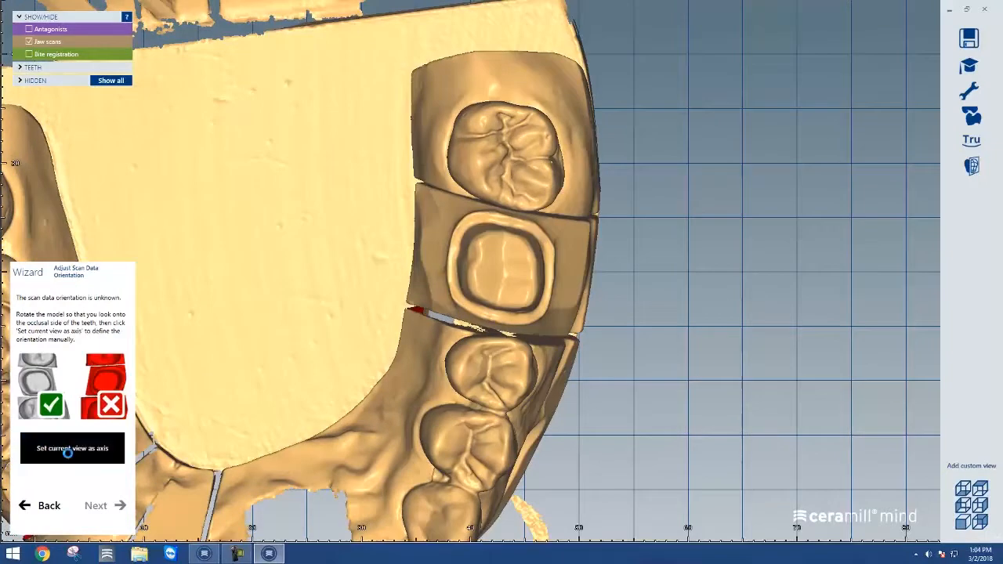
left_click(95, 506)
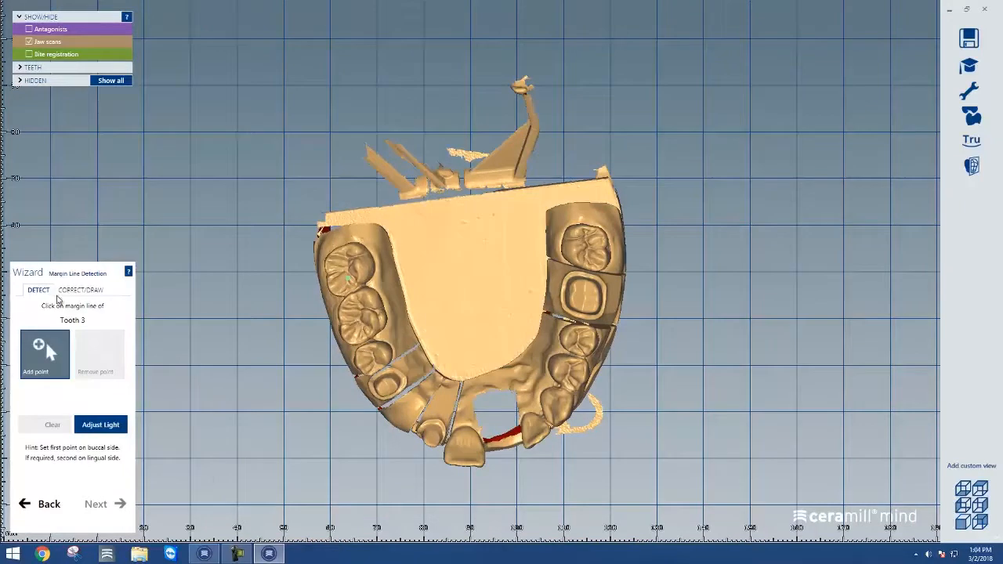
Detect tooth 3's margin line by adding a point on its preparation margin
scroll(623, 291, "up", 3)
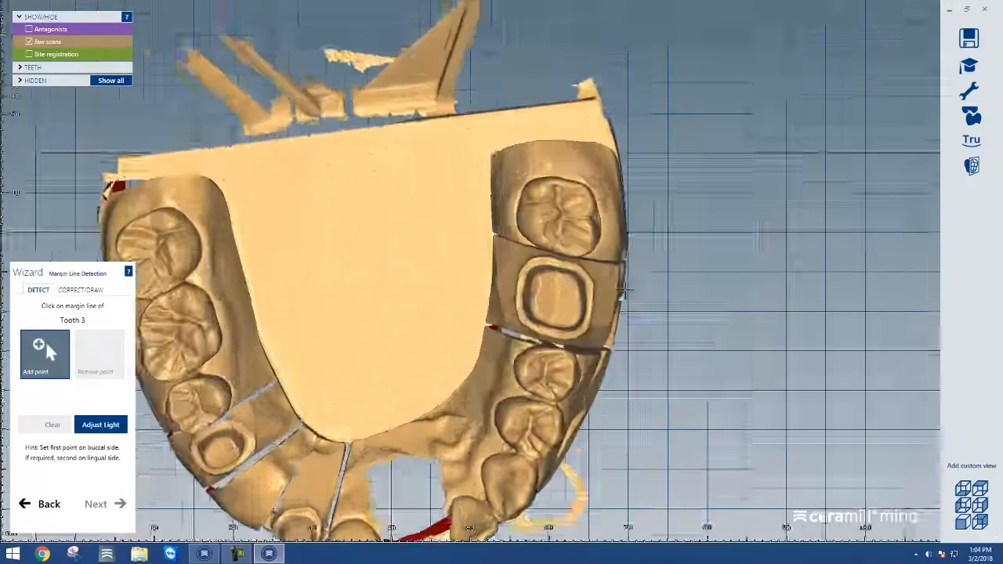
scroll(623, 290, "up", 4)
right_click_drag(594, 317, 594, 320)
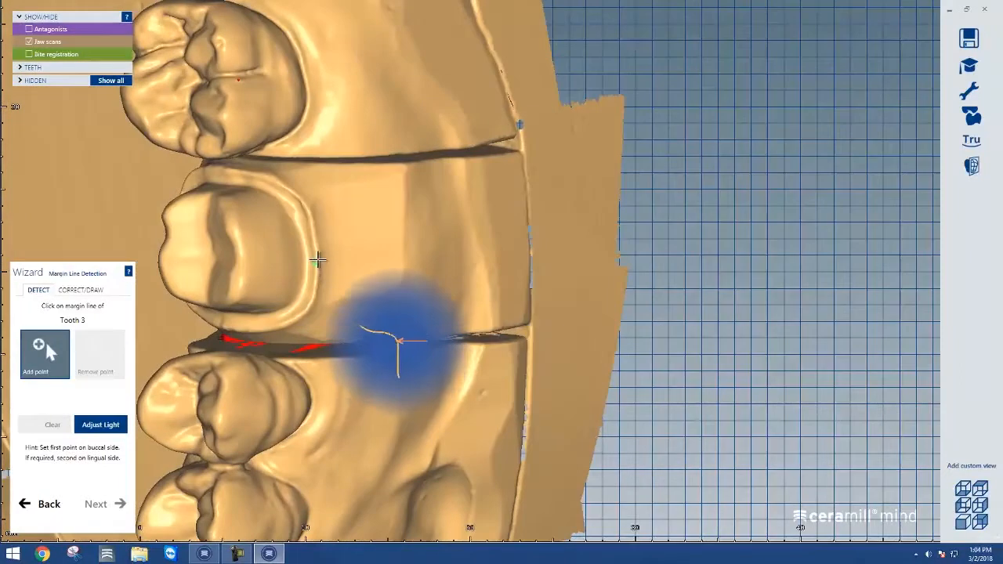
left_click(318, 260)
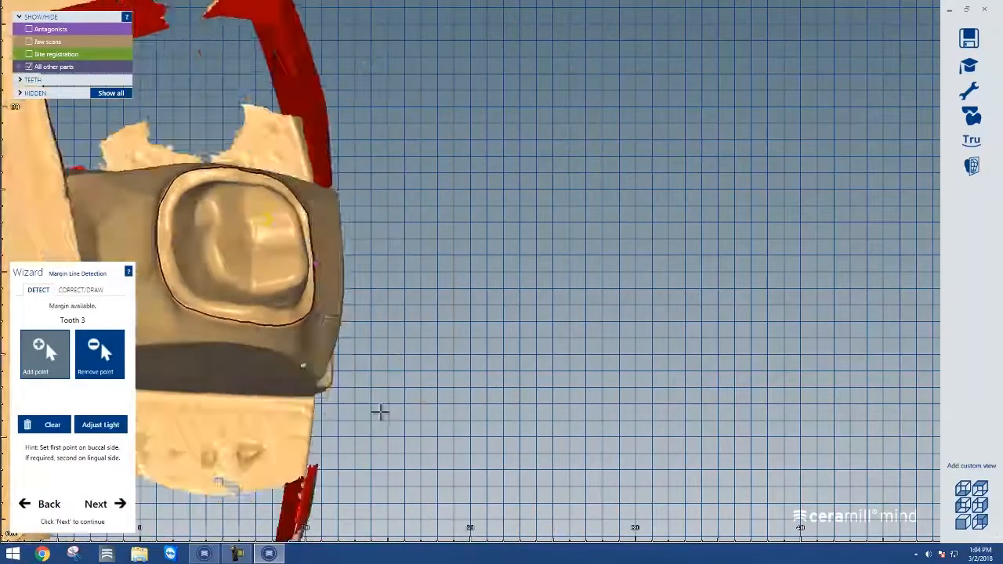
right_click_drag(376, 414, 378, 414)
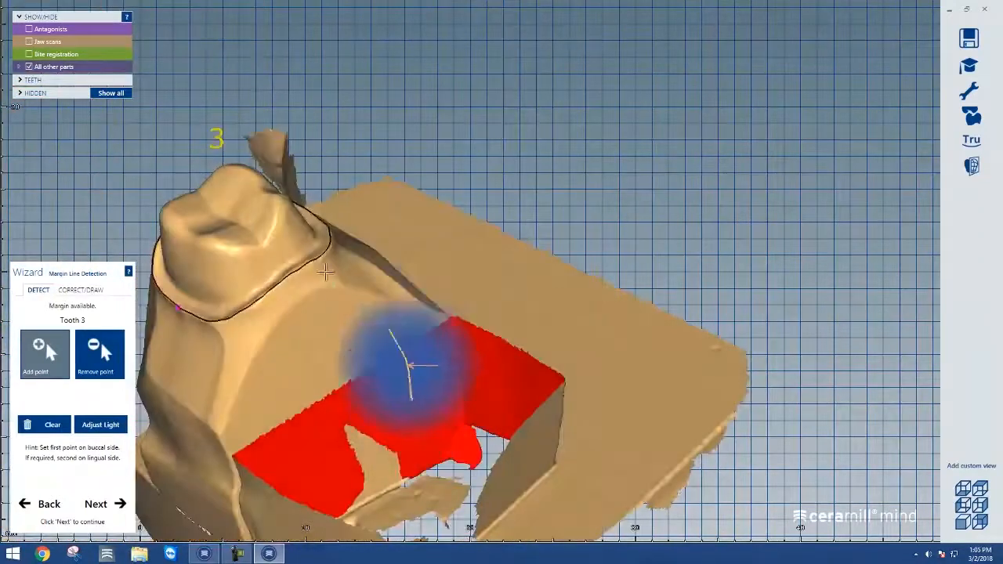
Redraw a section of tooth 3's margin line point by point in the Correct/Draw mode
scroll(333, 302, "up", 5)
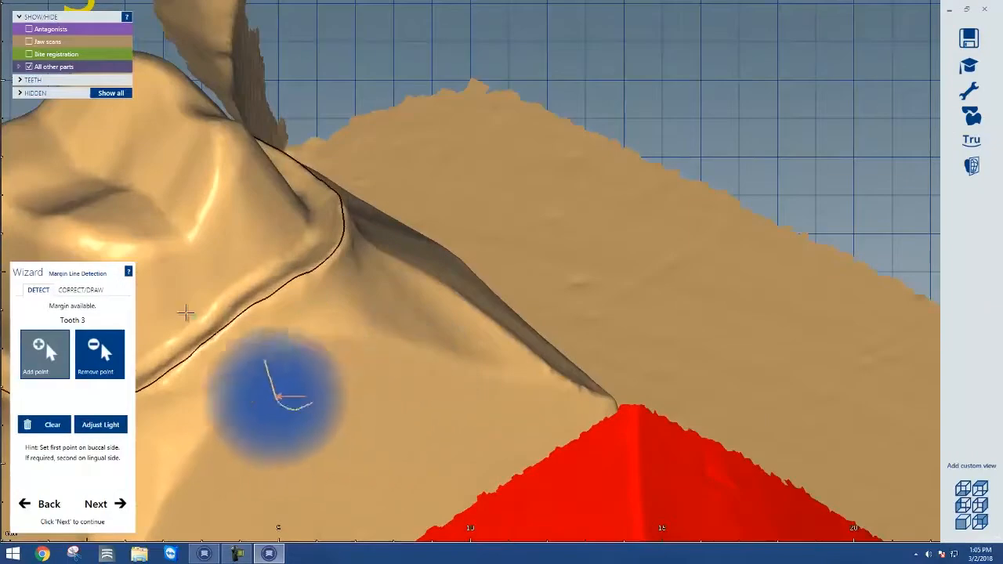
left_click(86, 291)
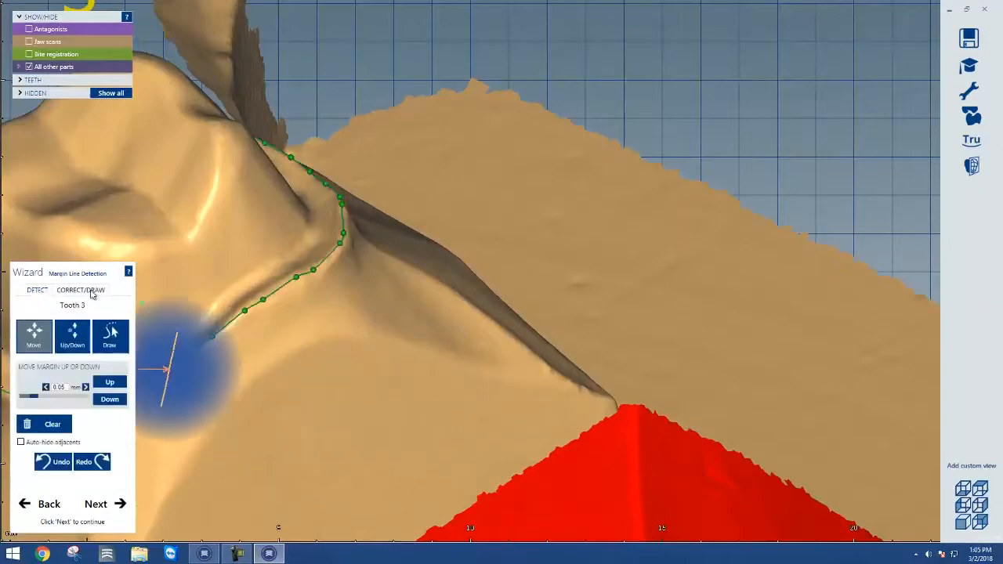
left_click(110, 335)
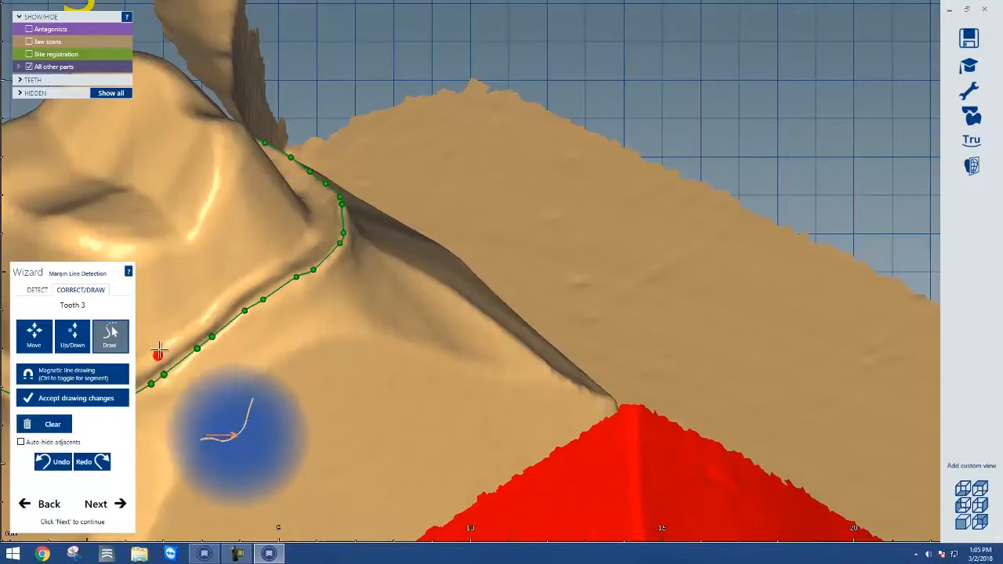
right_click_drag(263, 269, 260, 291)
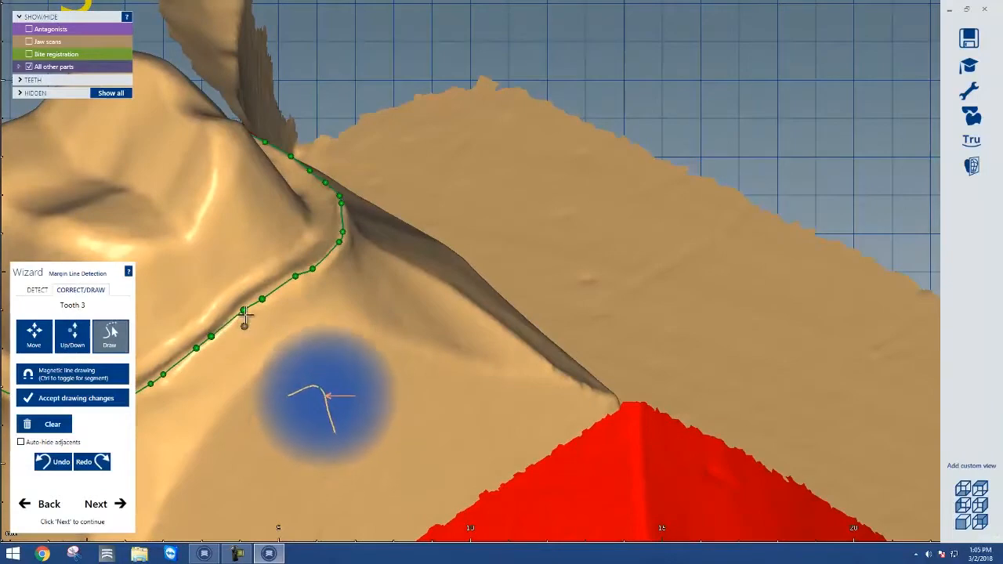
left_click(244, 326)
left_click(268, 315)
left_click(315, 299)
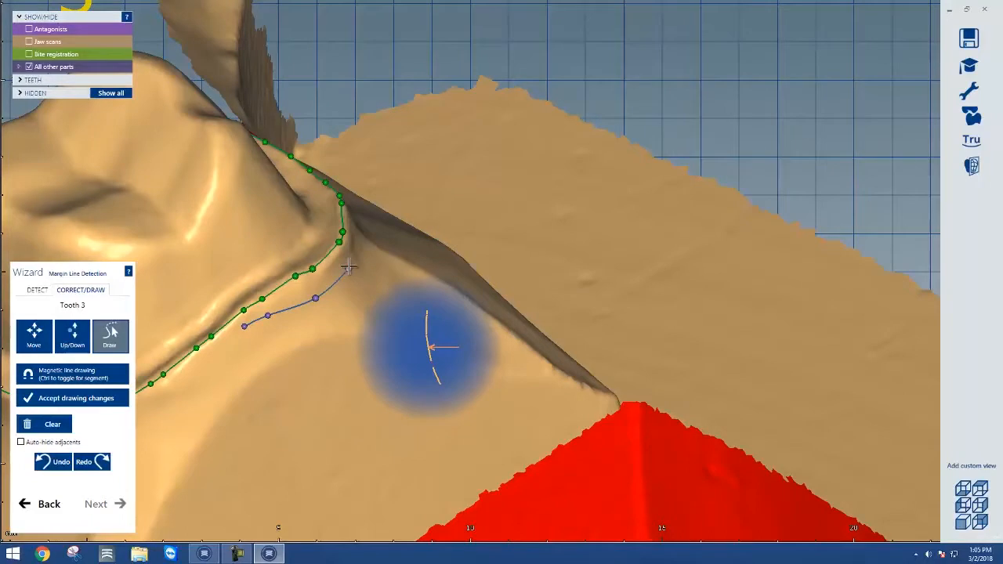
right_click(349, 269)
key("Escape")
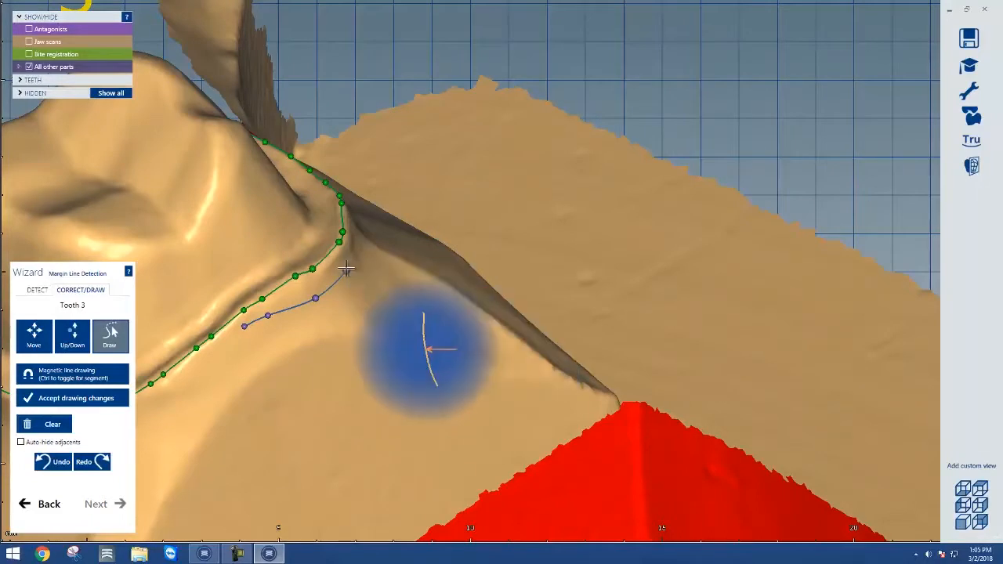
left_click(347, 267)
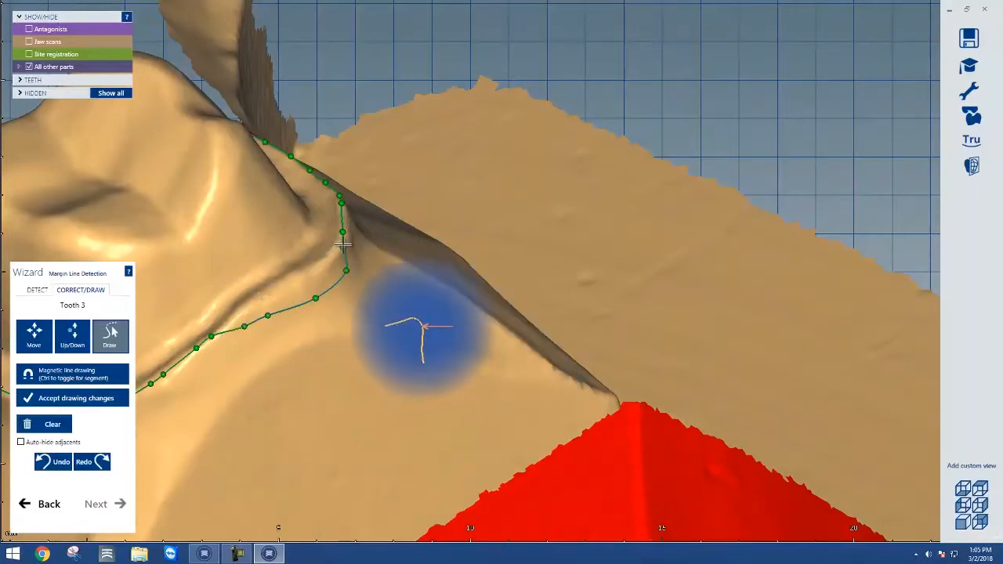
left_click_drag(344, 245, 334, 251)
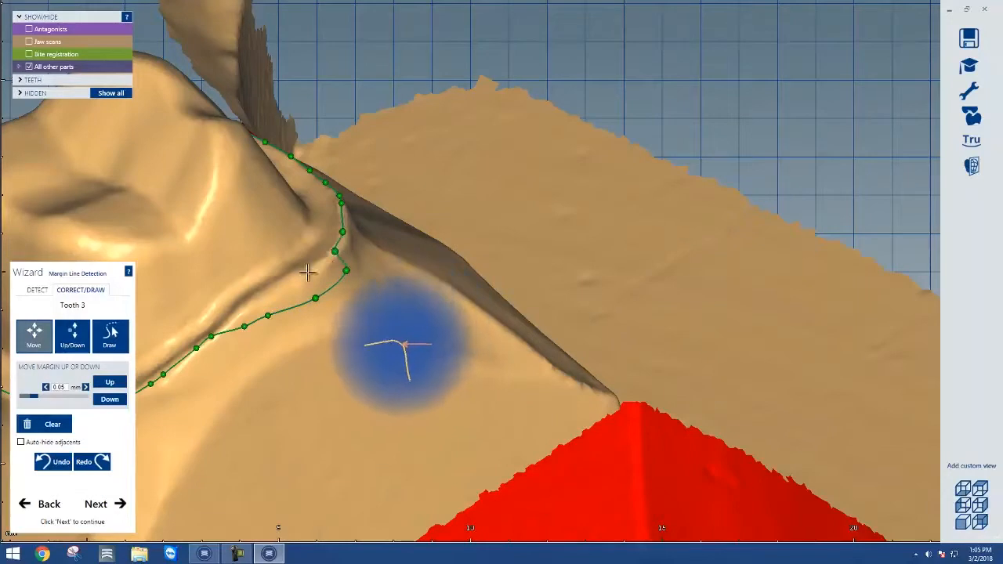
Redraw a further margin segment of tooth 3, nudge one point, and continue to the insertion direction
left_click(111, 335)
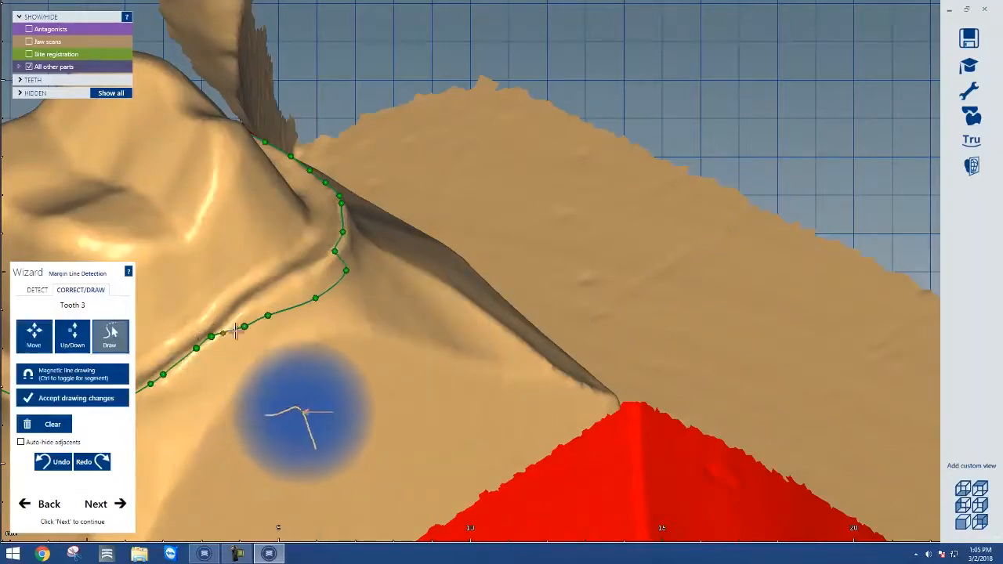
right_click_drag(244, 322, 244, 324)
left_click(246, 321)
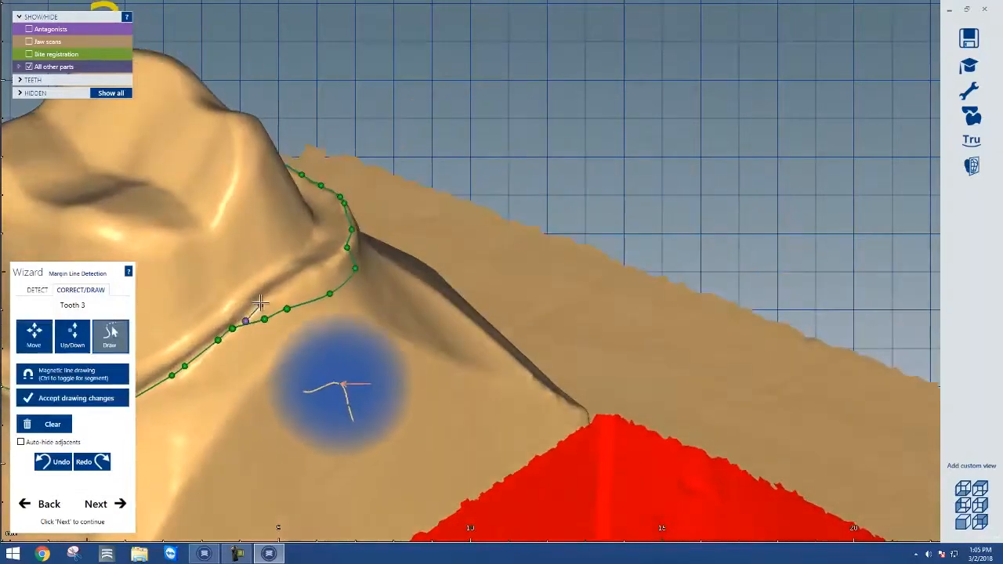
left_click(260, 305)
left_click(288, 287)
left_click(315, 271)
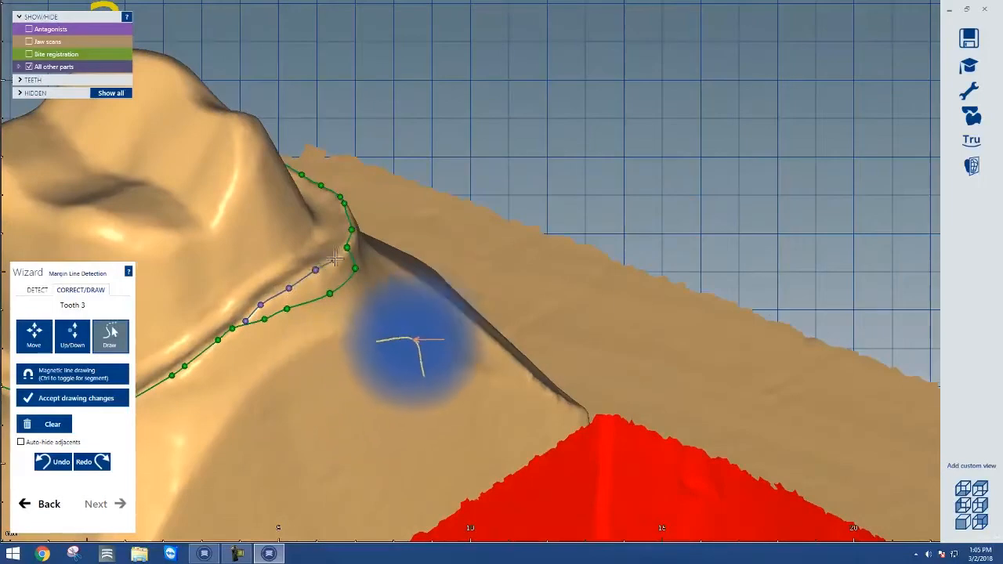
left_click(342, 255)
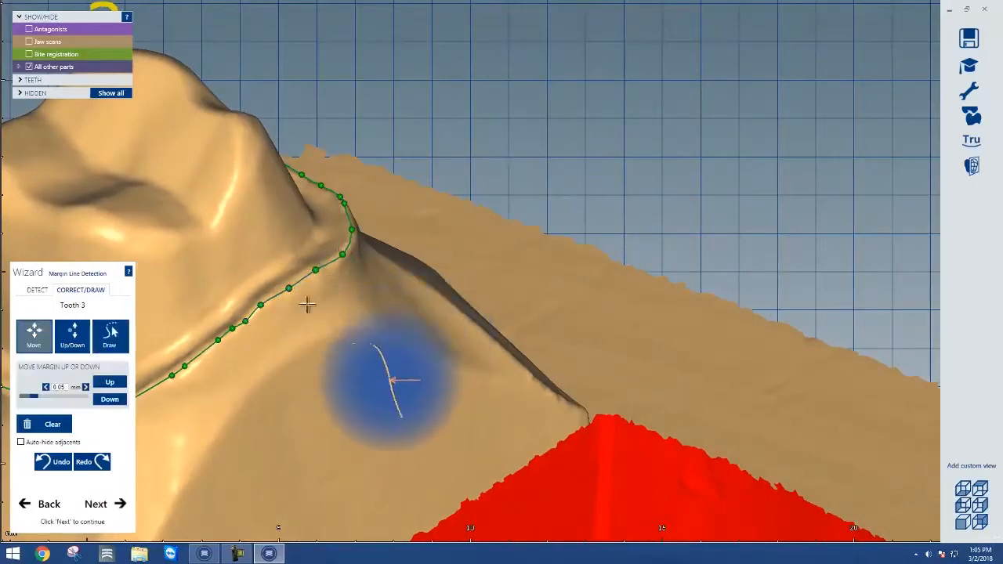
mouse_move(261, 305)
left_mouse_down()
mouse_move(292, 329)
mouse_move(270, 322)
mouse_move(261, 302)
left_mouse_up()
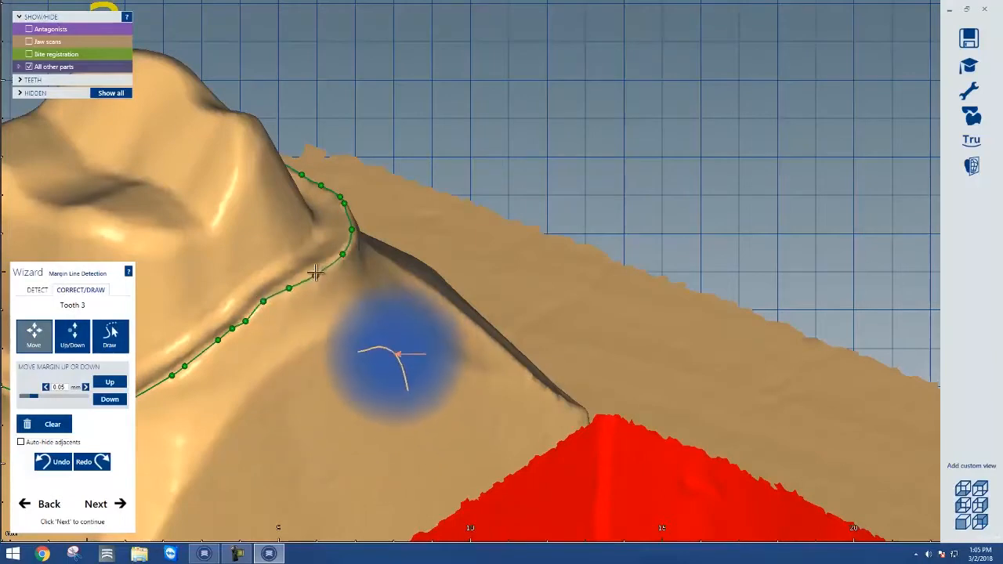
right_click_drag(307, 398, 307, 362)
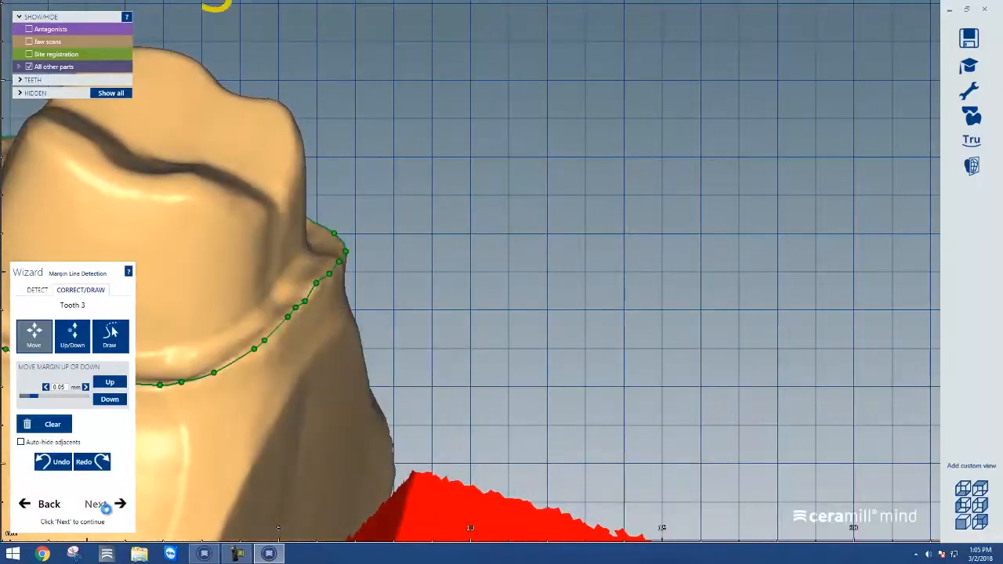
left_click(123, 513)
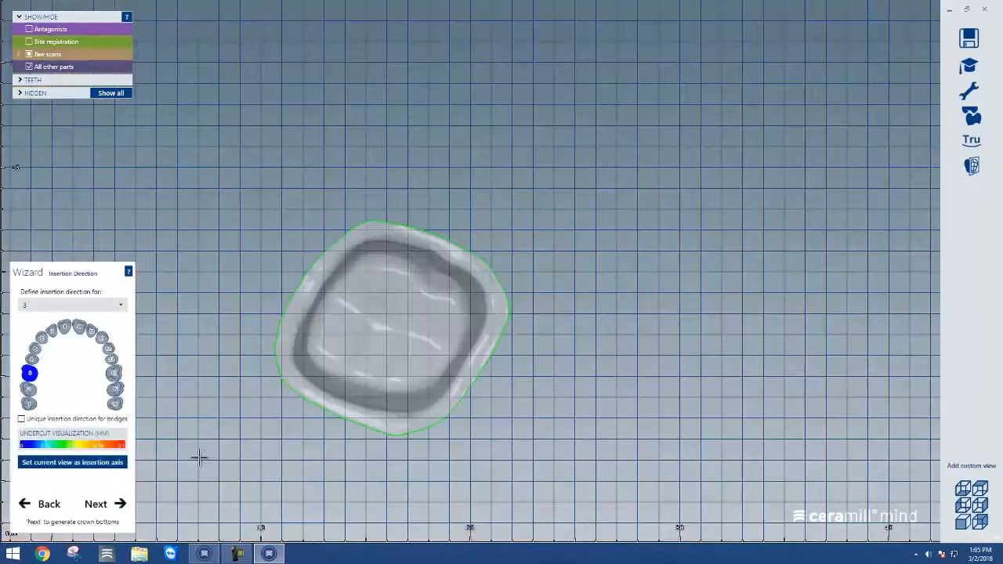
Set the current occlusal view as tooth 3's insertion axis and continue to the crown bottoms stage
right_click_drag(346, 426, 347, 426)
right_click_drag(475, 335, 365, 416)
left_click(83, 464)
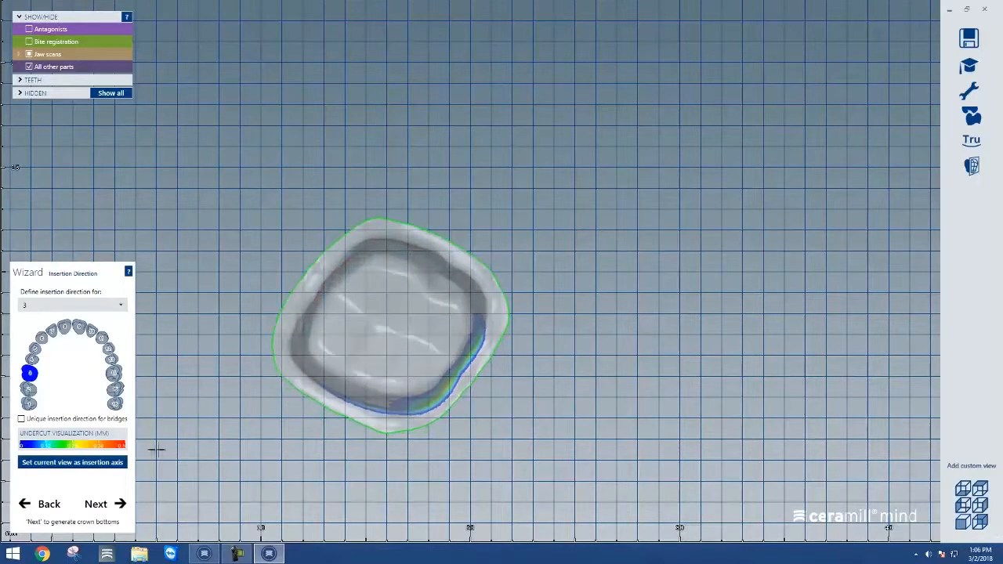
left_click(114, 463)
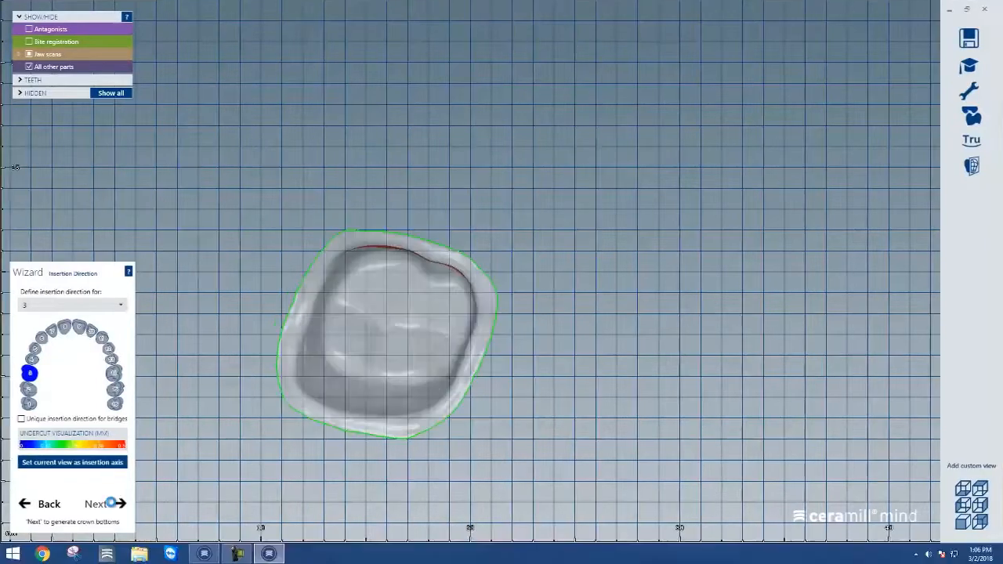
left_click(108, 514)
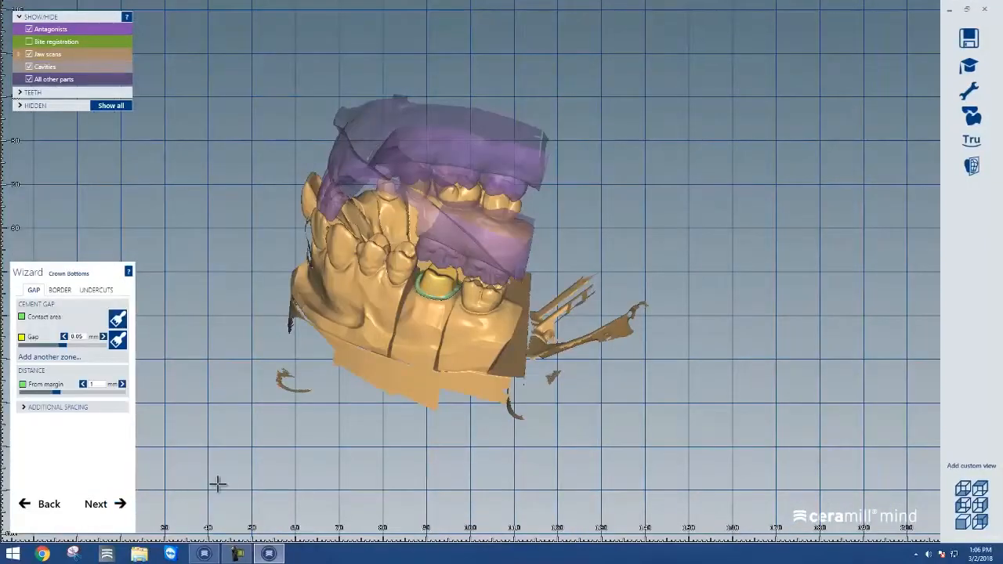
Add another cement gap zone and paint it onto the occlusal top of tooth 3's preparation with its brush
scroll(442, 284, "up", 5)
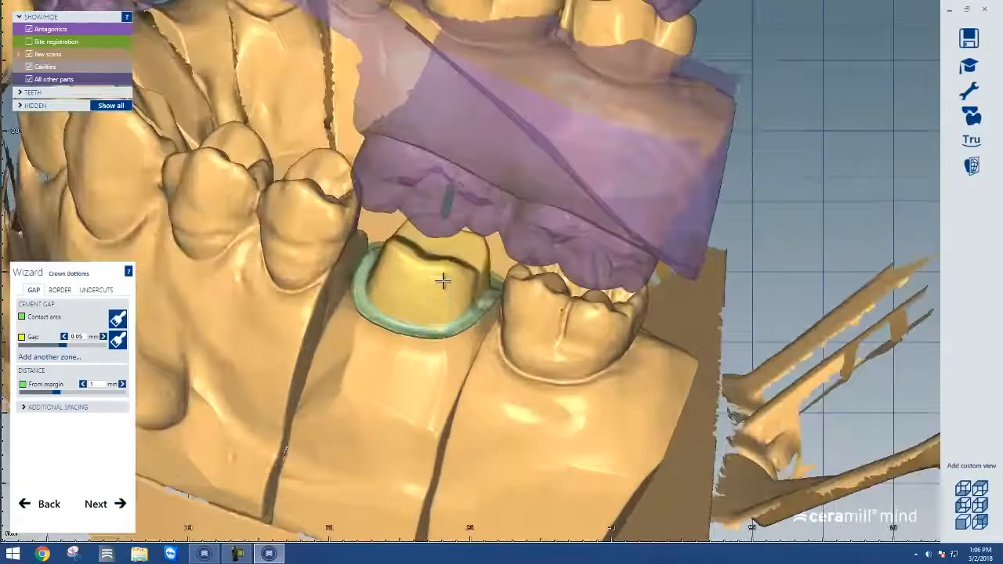
scroll(428, 396, "up", 2)
right_click_drag(429, 397, 452, 382)
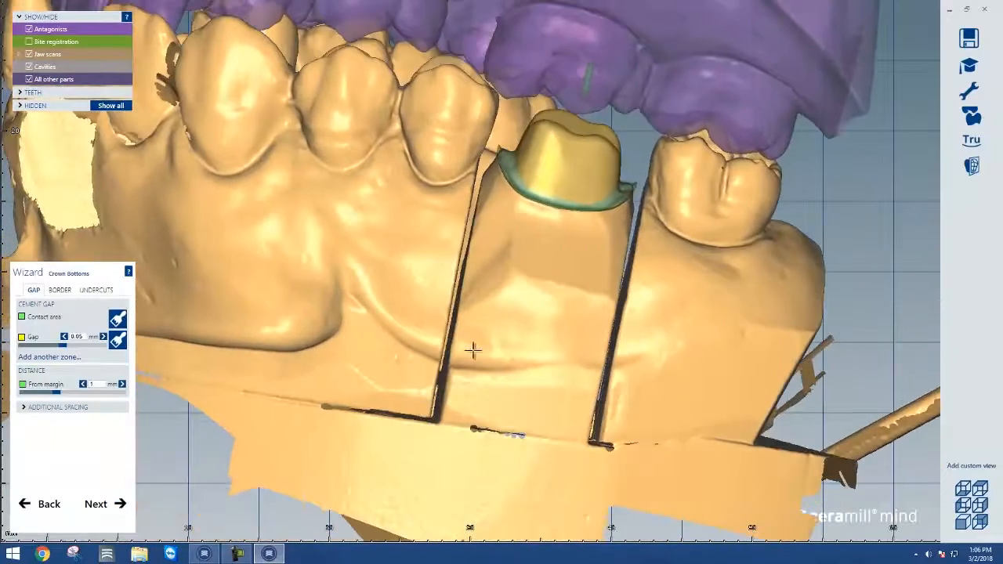
middle_click_drag(530, 283, 445, 454)
right_click_drag(443, 468, 439, 468)
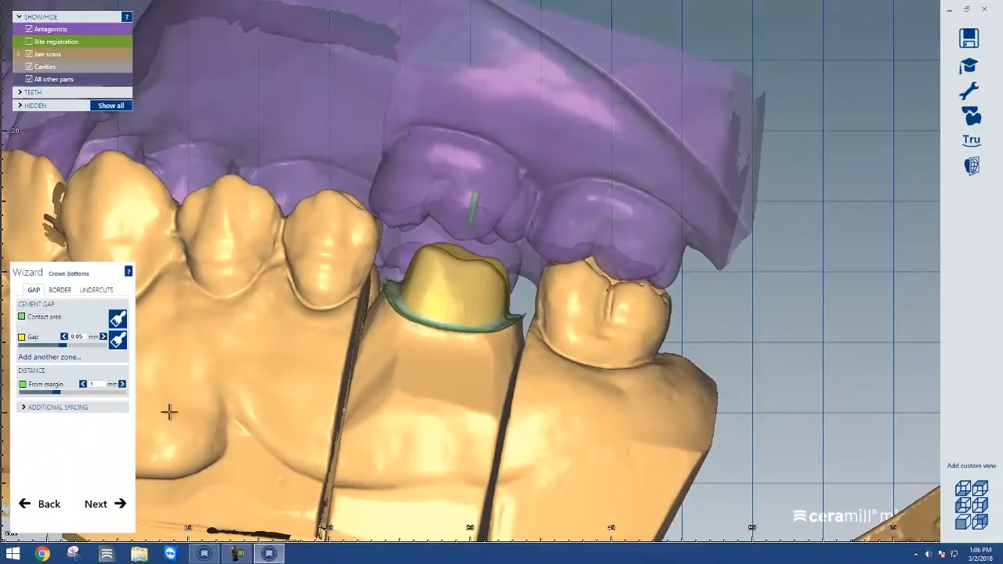
left_click(25, 409)
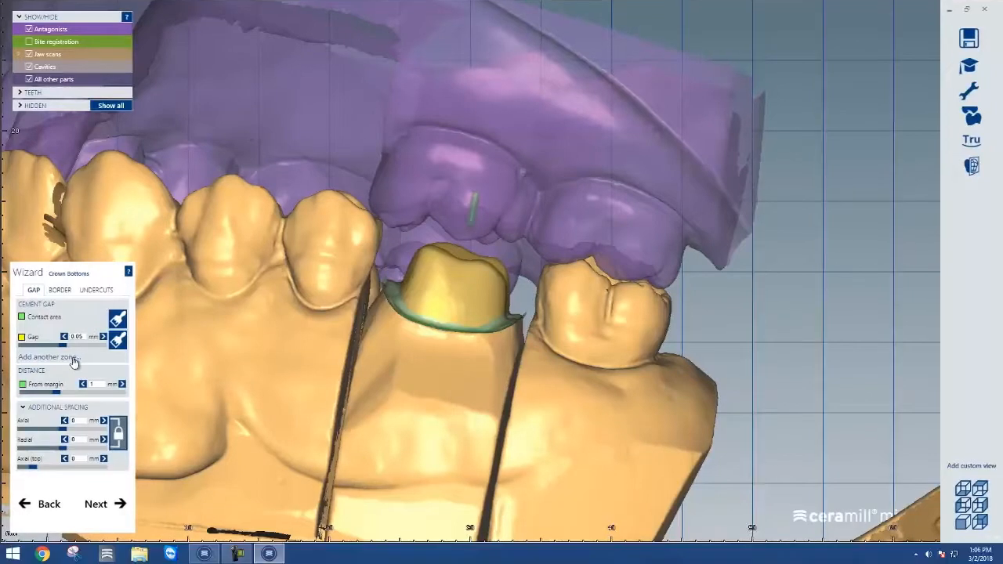
left_click(72, 367)
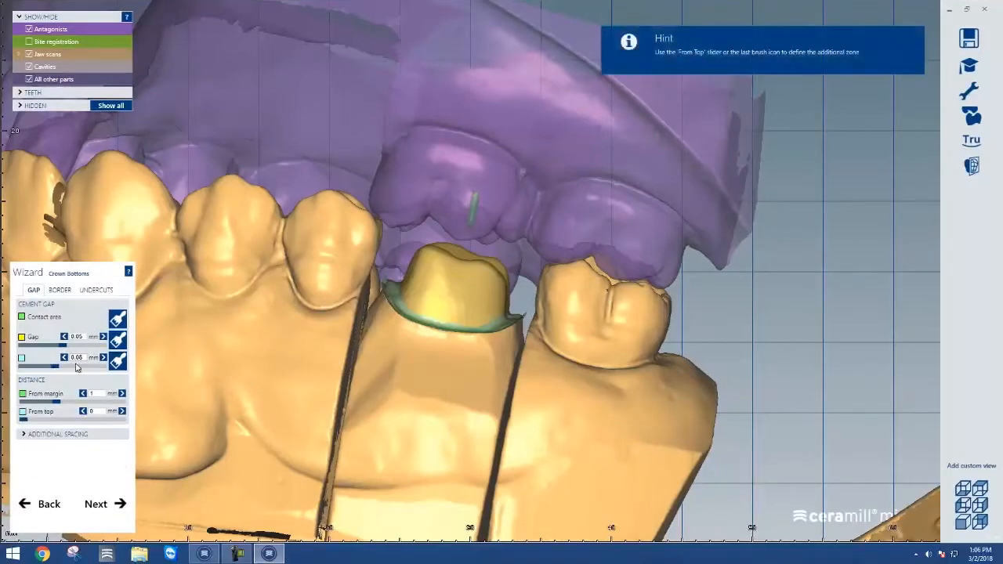
left_click(118, 360)
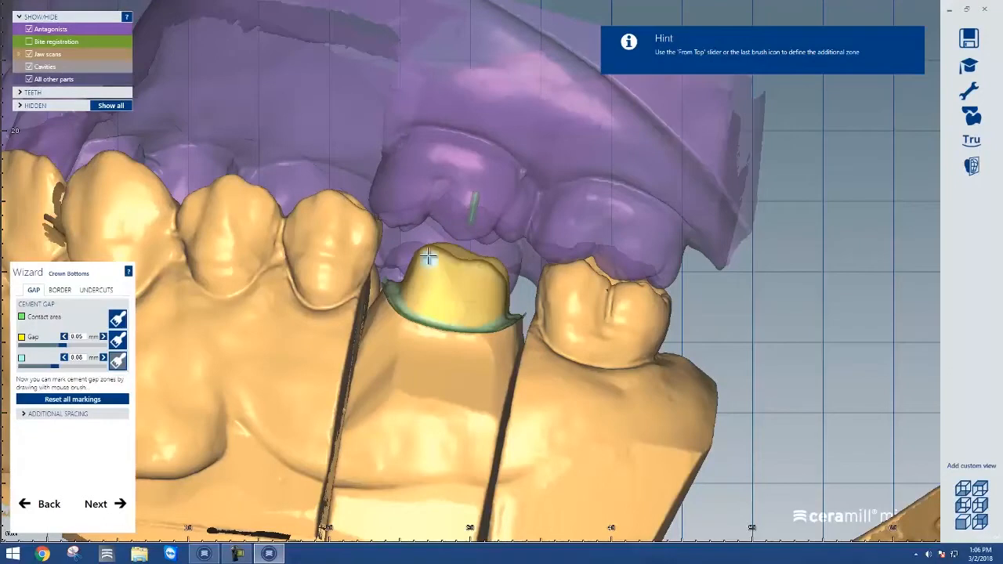
left_click_drag(449, 253, 479, 275)
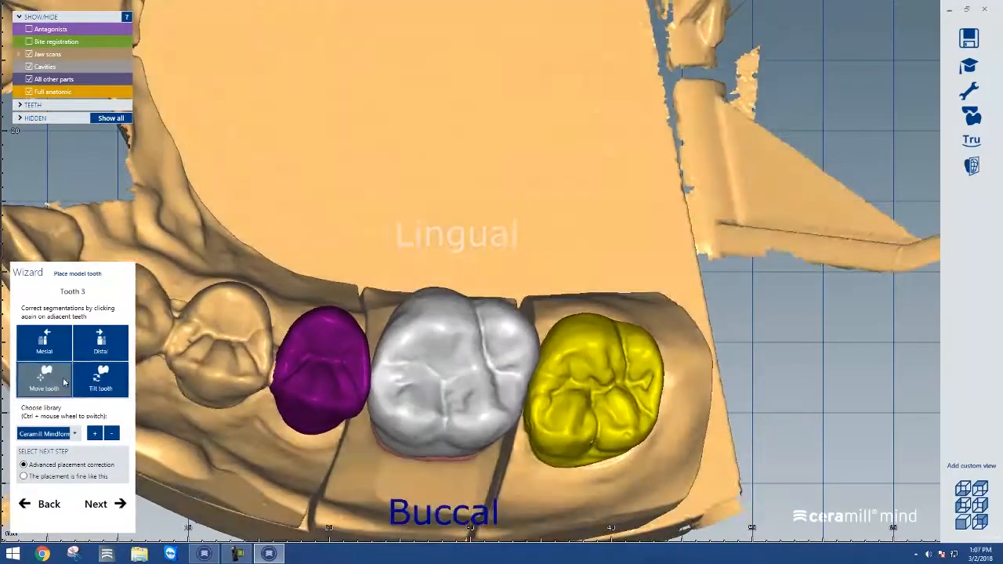
Move the model tooth for tooth 3 into place between the neighbouring teeth
left_click(47, 379)
left_click_drag(421, 363, 456, 377)
right_click_drag(491, 404, 496, 227)
middle_click_drag(496, 361, 496, 558)
mouse_move(473, 99)
left_mouse_down()
mouse_move(473, 138)
mouse_move(473, 89)
mouse_move(477, 103)
left_mouse_up()
right_click_drag(543, 245, 520, 321)
middle_click_drag(517, 294, 515, 134)
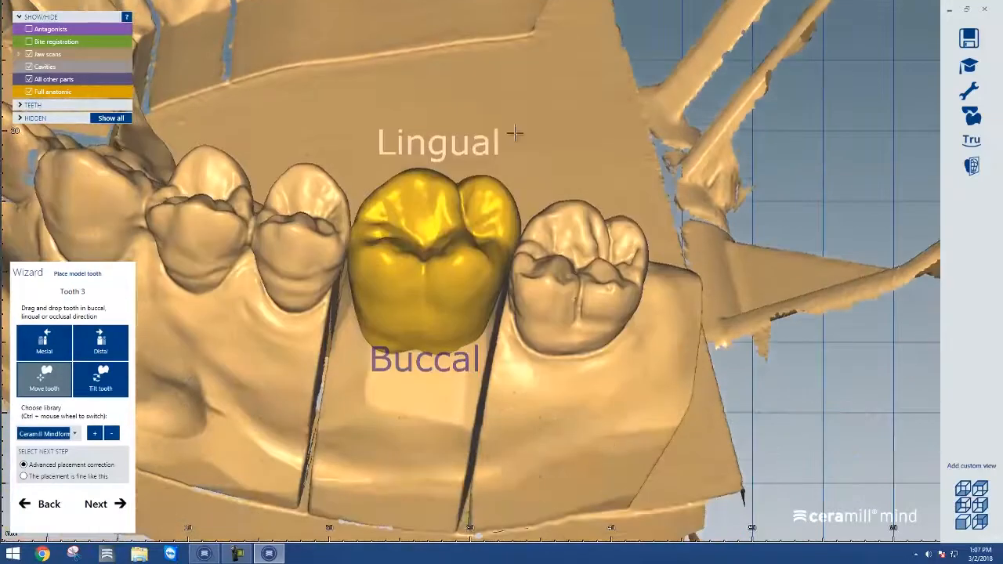
Tilt the model tooth along its axis and continue to tooth placement
left_click(111, 375)
left_click_drag(425, 283, 475, 246)
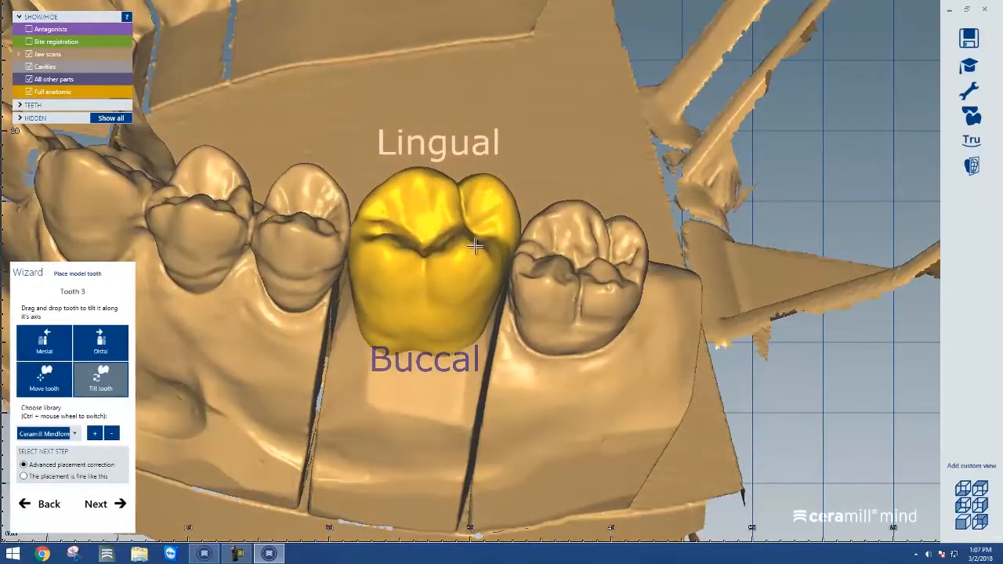
right_click_drag(546, 293, 538, 297)
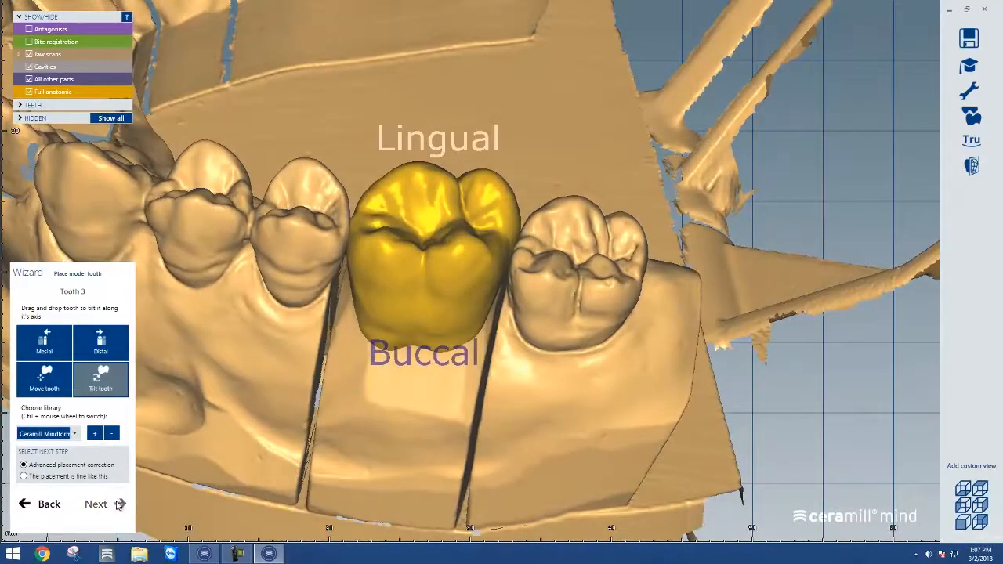
left_click(111, 506)
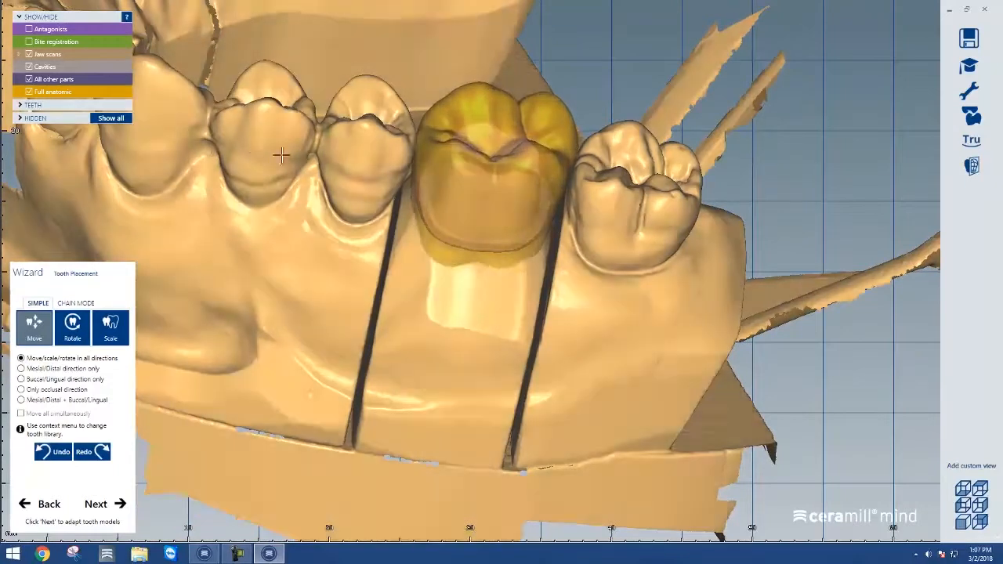
With the antagonist shown, move the crown into occlusion and continue to free-forming
left_click(30, 31)
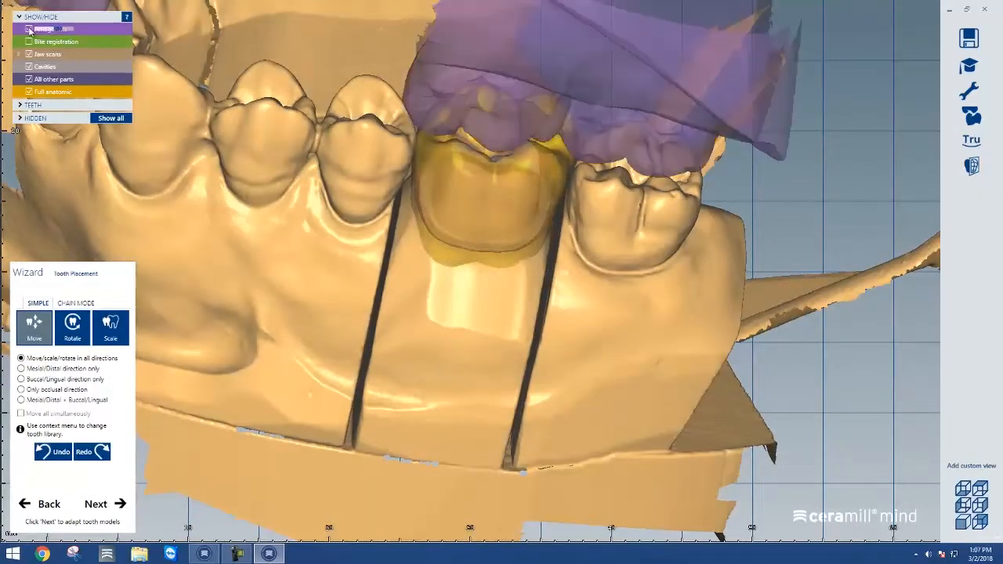
right_click_drag(445, 300, 440, 296)
right_click_drag(517, 208, 517, 450)
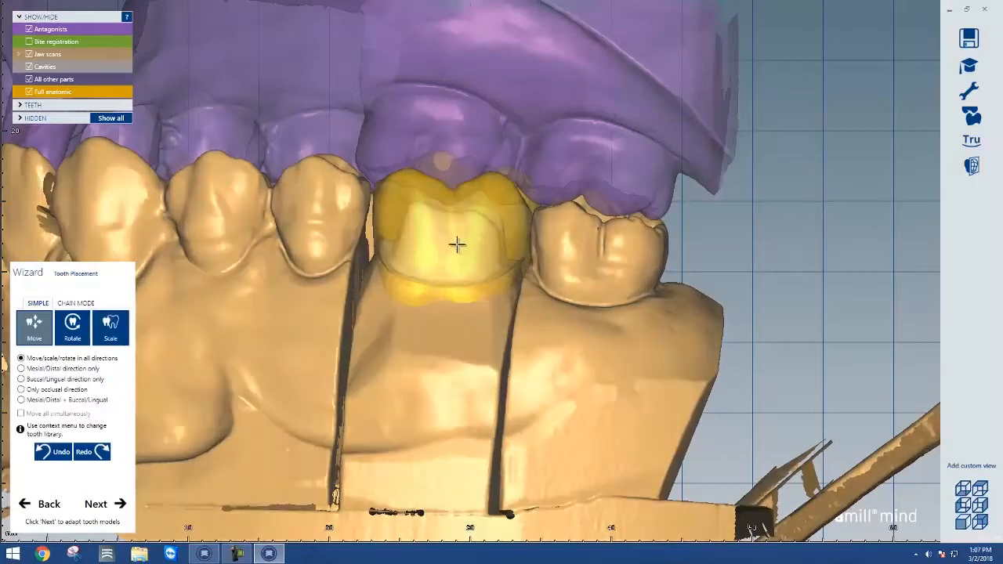
left_click_drag(459, 243, 472, 268)
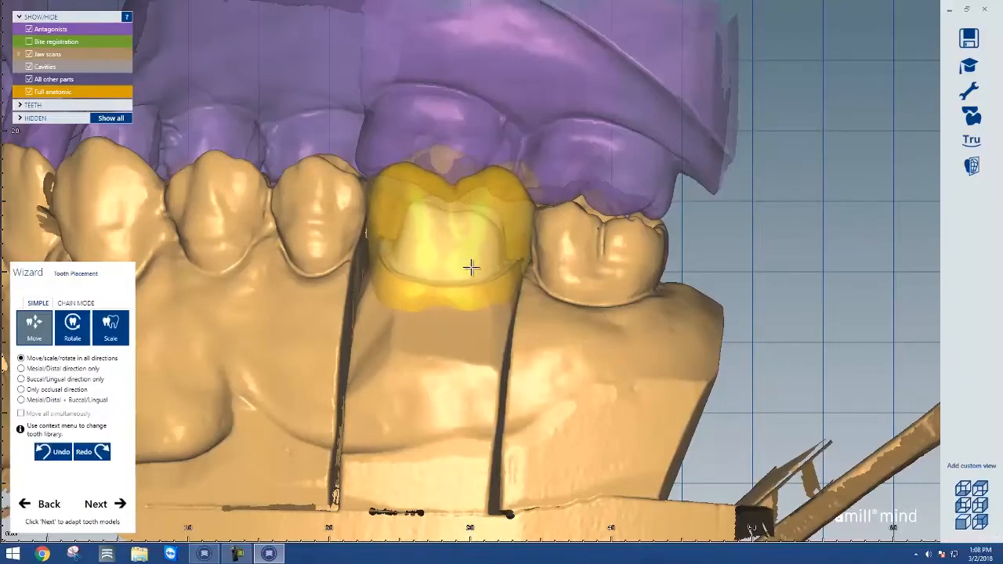
right_click_drag(516, 256, 528, 261)
left_click_drag(526, 248, 525, 252)
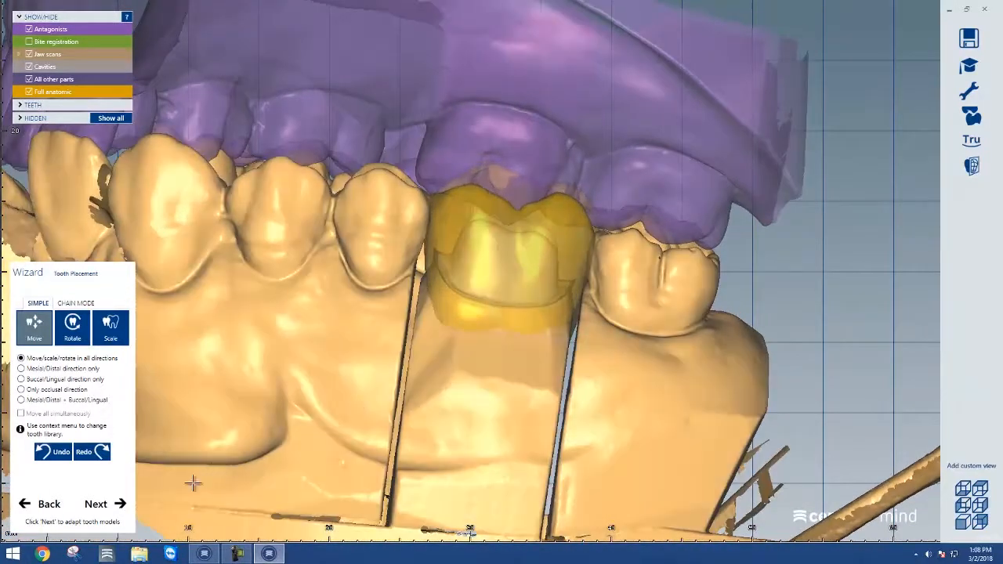
left_click(121, 506)
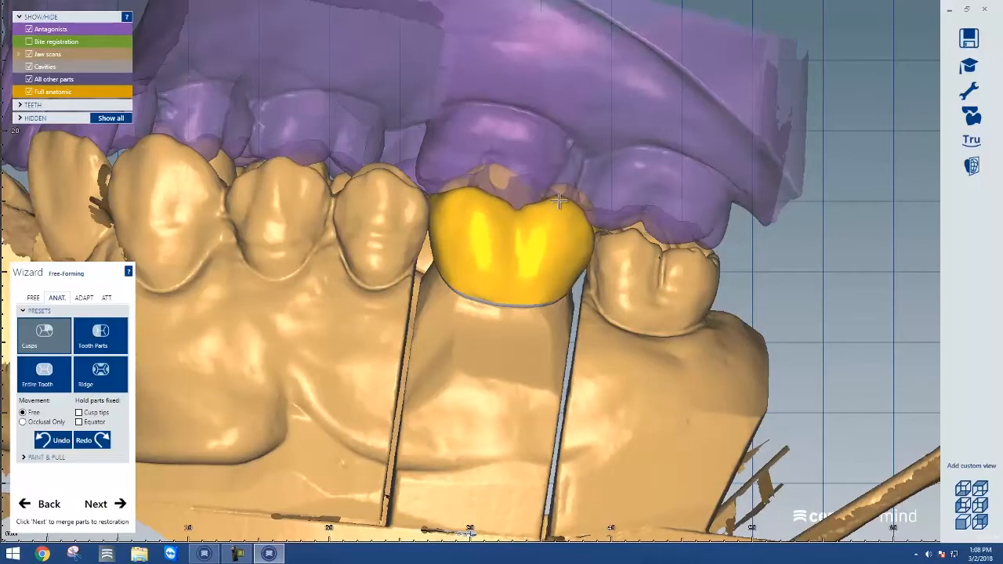
Select the Tooth Parts anatomic preset for the crown and hide the antagonist
right_click_drag(558, 206, 407, 203)
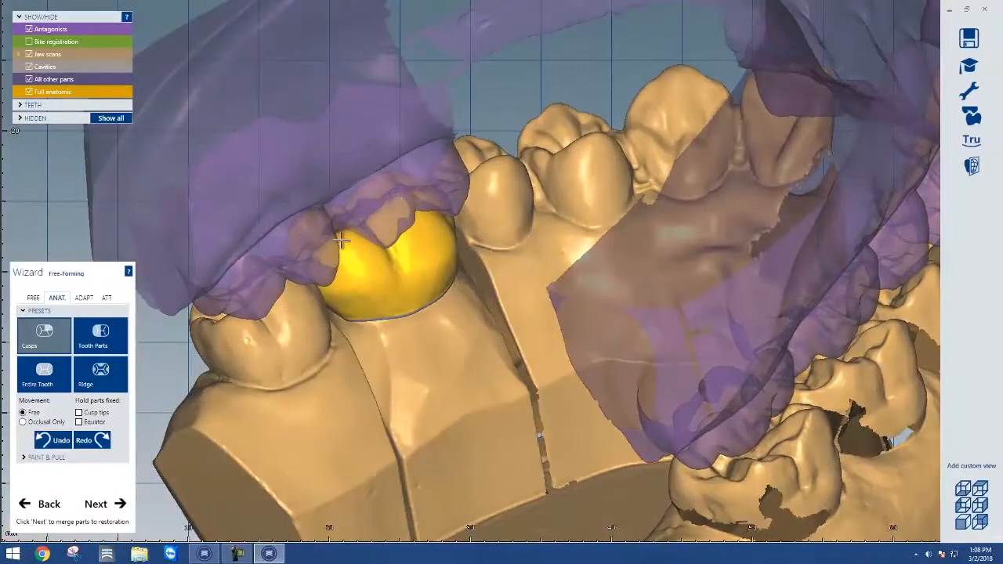
right_click_drag(404, 292, 404, 292)
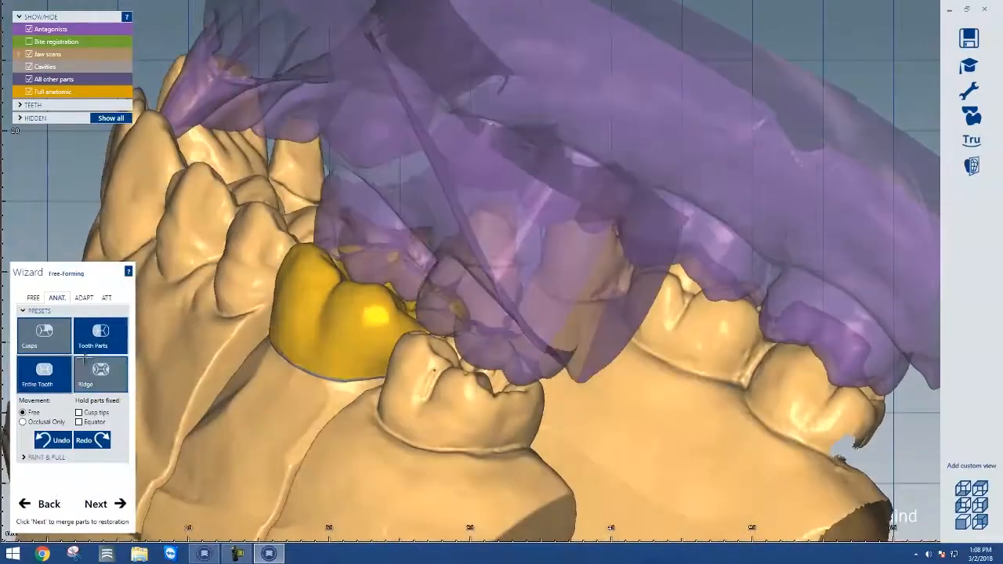
left_click(98, 336)
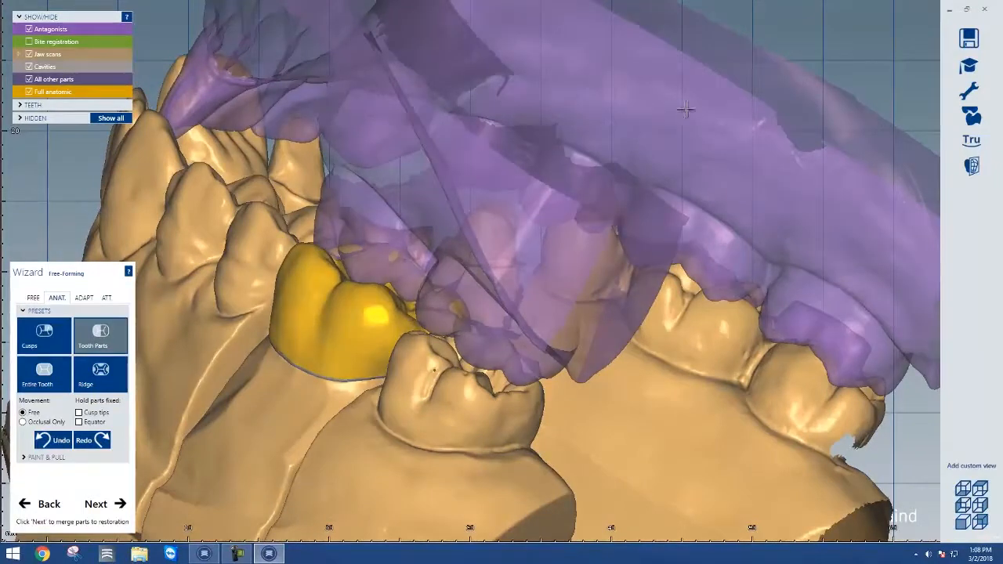
right_click_drag(685, 110, 278, 219)
left_click(32, 32)
Inspect the crown's fit from occlusal, lingual and buccal views
right_click_drag(373, 149, 345, 285)
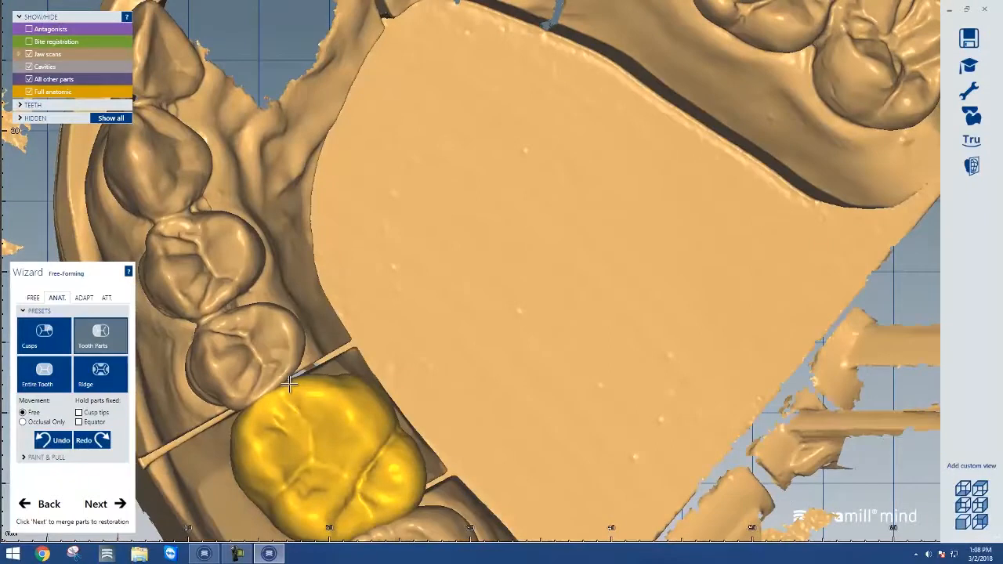
middle_click_drag(368, 374, 331, 243)
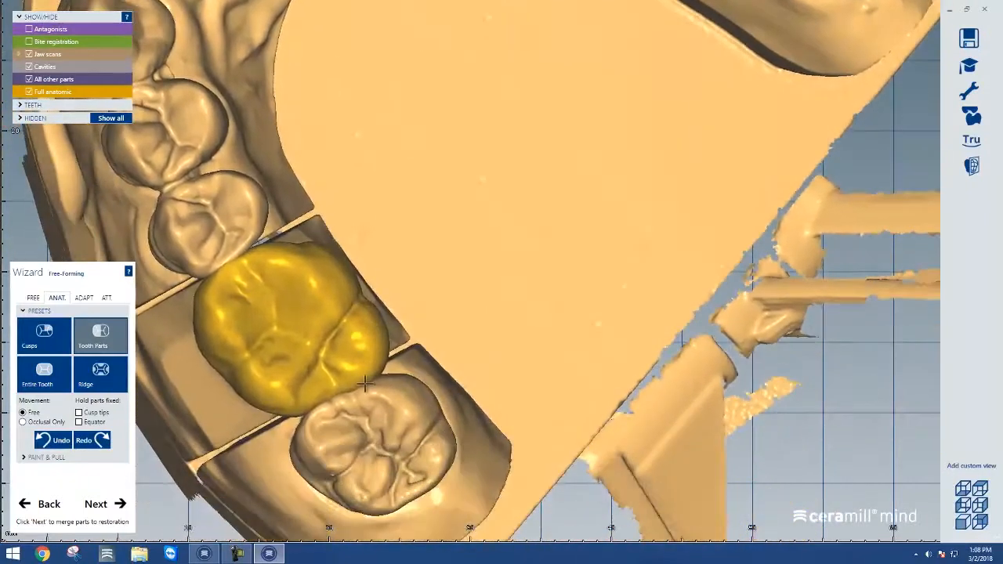
right_click_drag(350, 376, 513, 337)
right_click_drag(627, 270, 566, 319)
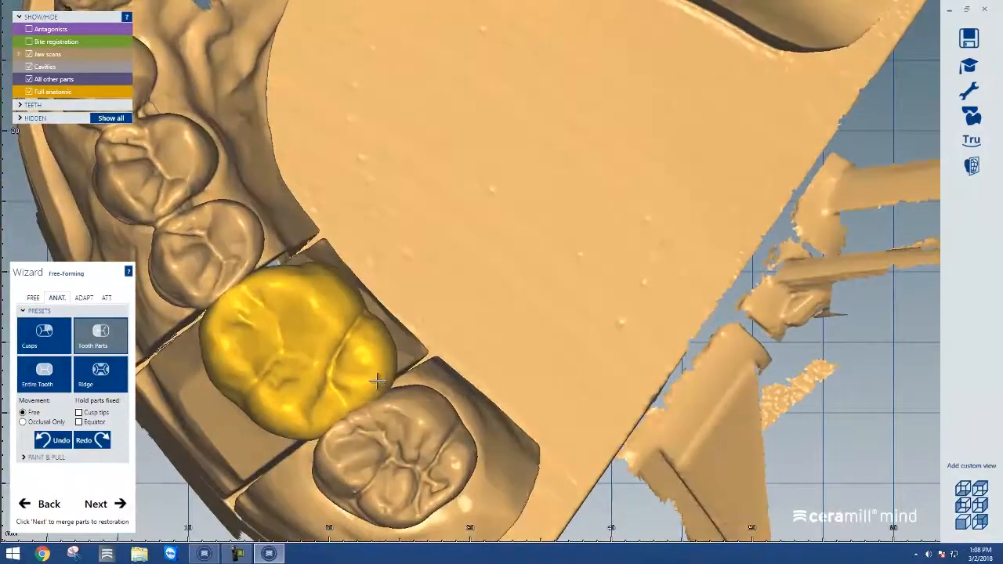
right_click_drag(377, 377, 482, 325)
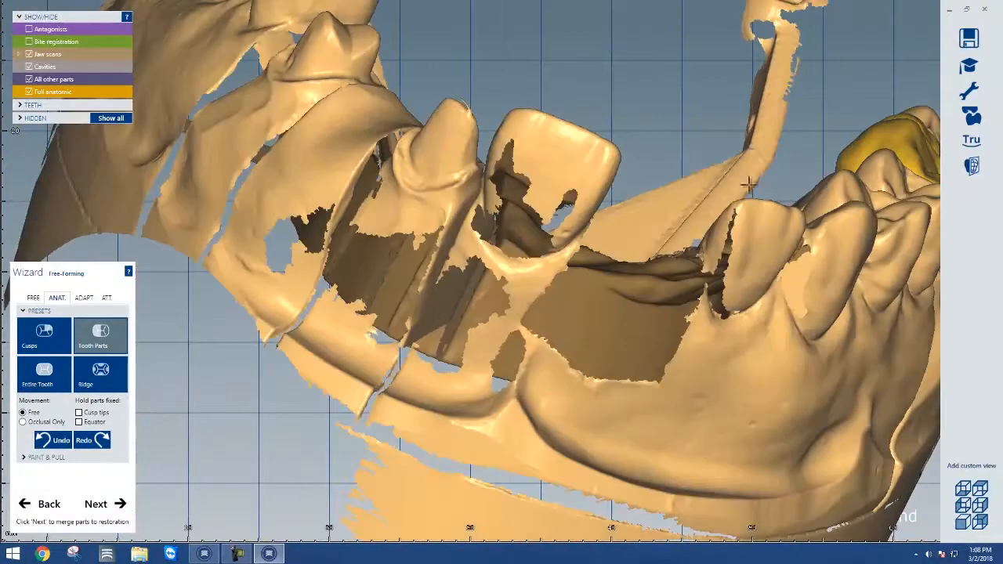
middle_click_drag(834, 213, 406, 262)
mouse_move(486, 295)
right_mouse_down()
mouse_move(496, 301)
mouse_move(495, 285)
right_mouse_up()
scroll(561, 130, "up", 4)
right_click_drag(620, 105, 563, 339)
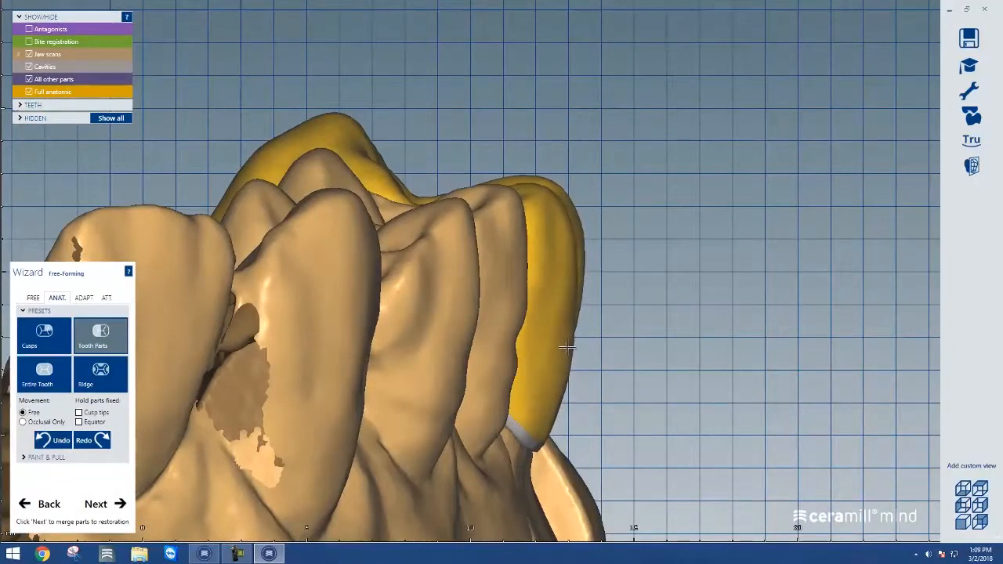
right_click_drag(648, 353, 647, 352)
scroll(649, 352, "down", 5)
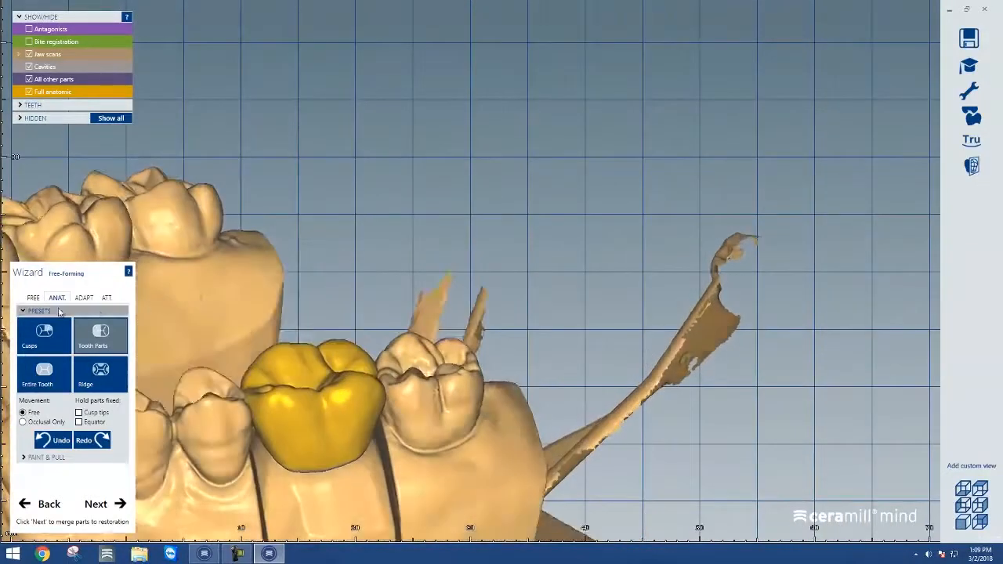
Switch to free forming with the Add/Remove brush on the crown
left_click(34, 298)
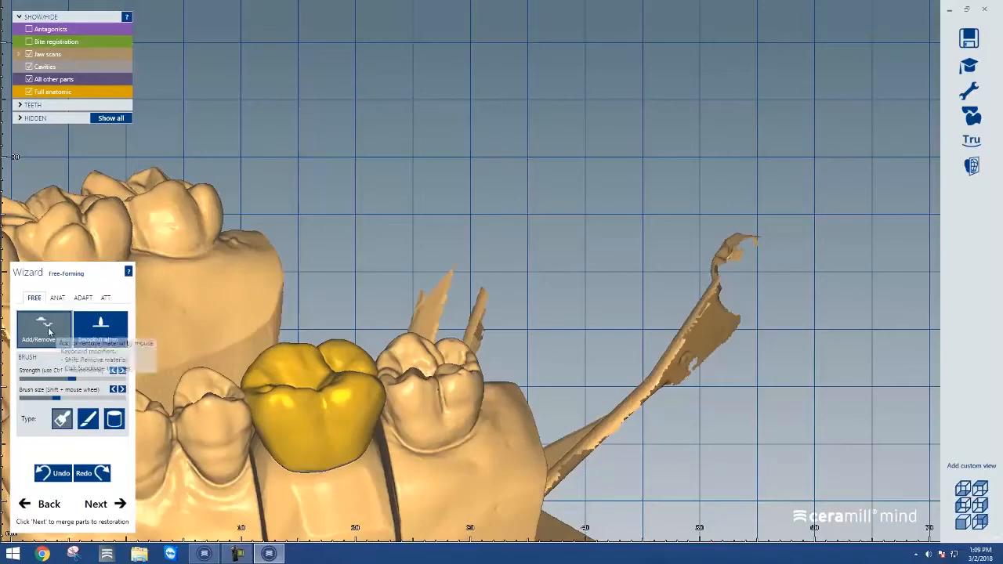
mouse_move(341, 306)
right_mouse_down()
mouse_move(345, 299)
mouse_move(345, 319)
right_mouse_up()
scroll(358, 385, "up", 6)
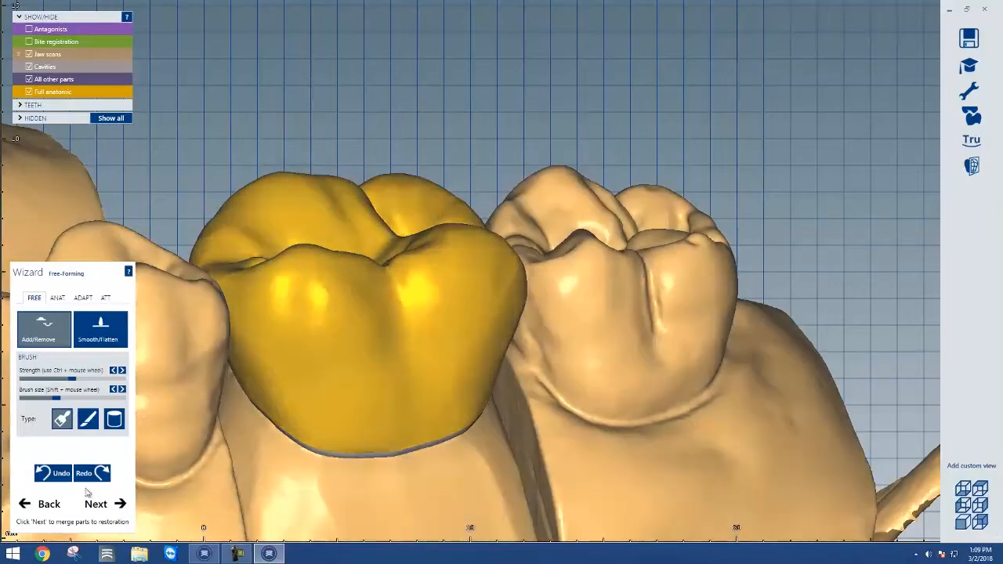
left_click(60, 479)
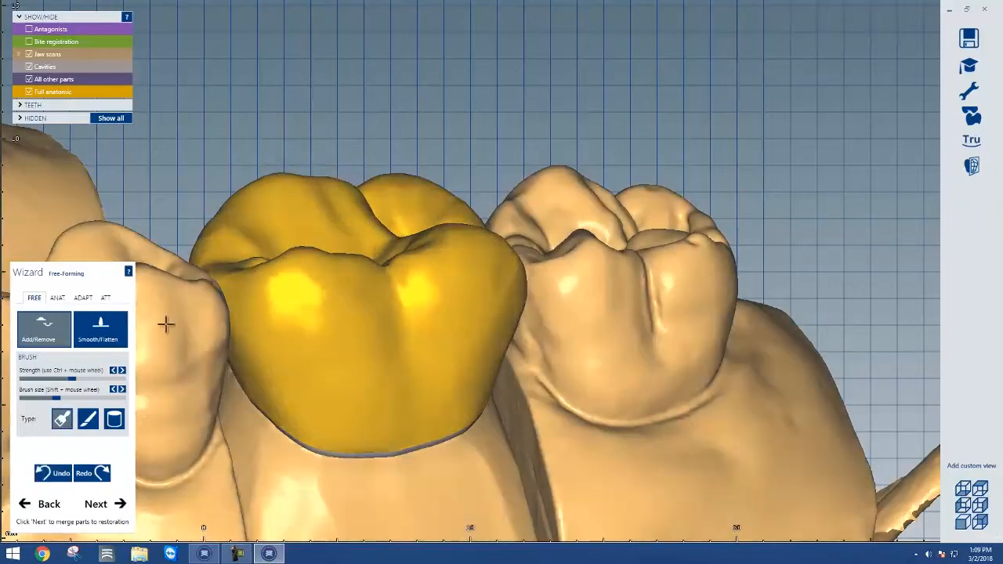
Brush material onto the crown's mesial cusp with the Add/Remove brush, then undo the stroke
key("shift")
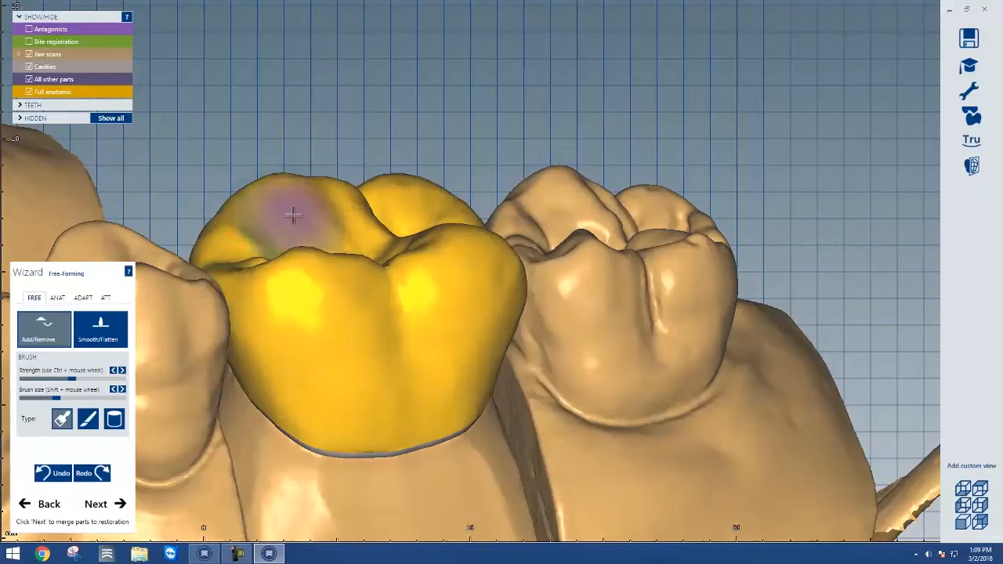
mouse_move(321, 190)
left_mouse_down()
mouse_move(277, 193)
mouse_move(233, 229)
mouse_move(262, 278)
mouse_move(340, 264)
mouse_move(416, 332)
left_mouse_up()
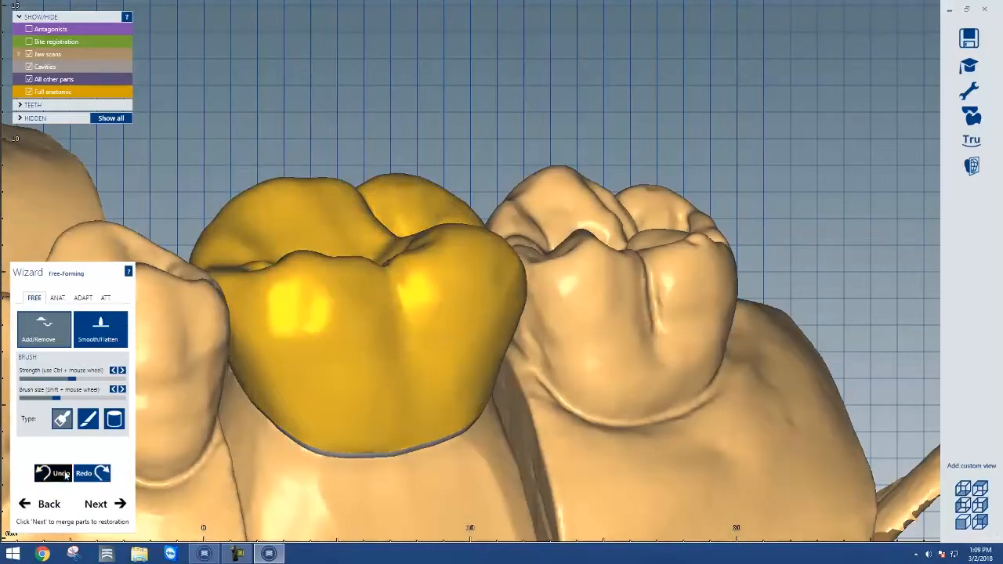
left_click(63, 473)
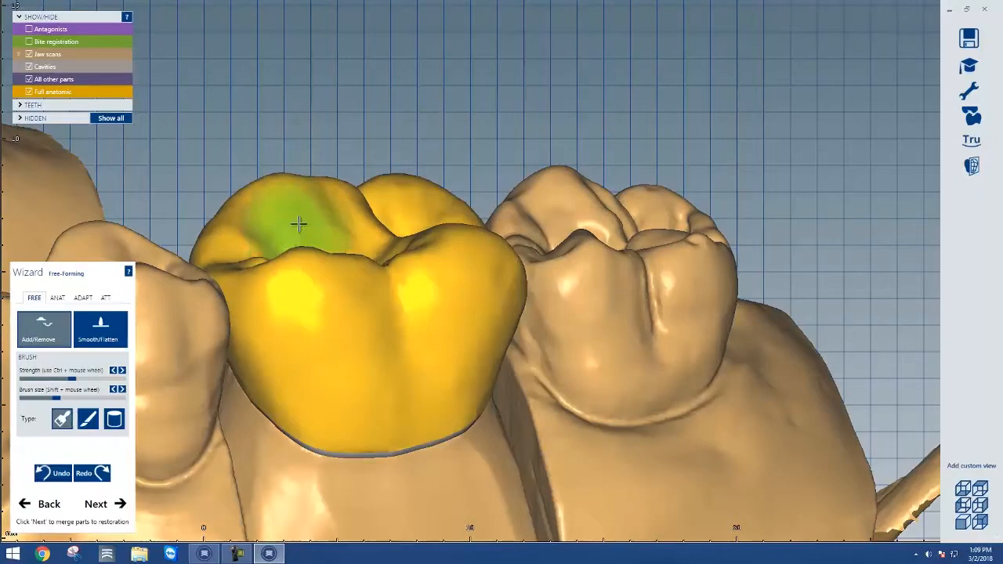
Reshape the crown's buccal surface with an Add/Remove brush stroke
key("shift")
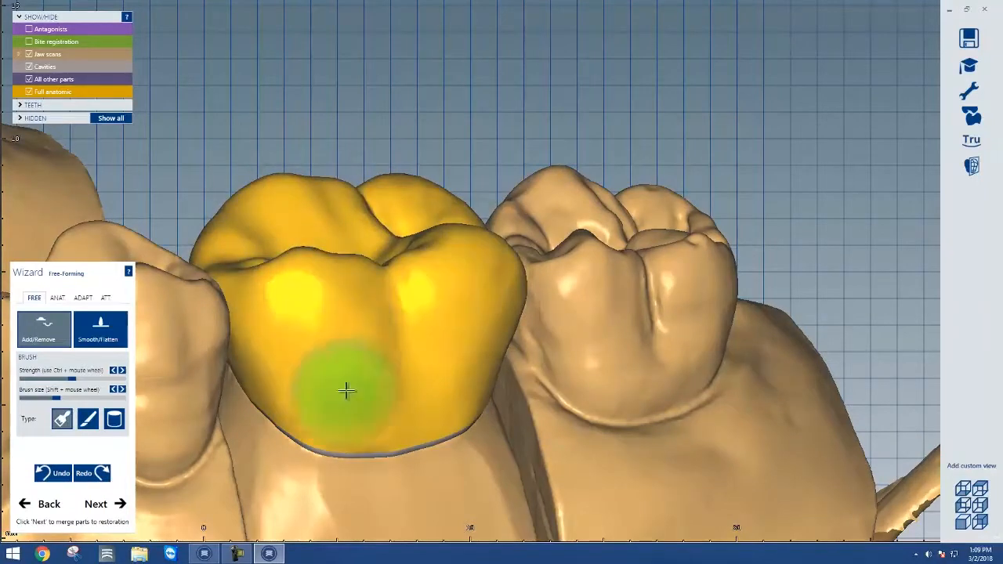
right_click_drag(349, 392, 440, 376)
scroll(352, 392, "down", 6)
right_click_drag(256, 335, 250, 318)
scroll(225, 279, "up", 6)
middle_click_drag(222, 277, 537, 303)
scroll(535, 321, "up", 4)
right_click_drag(518, 330, 517, 331)
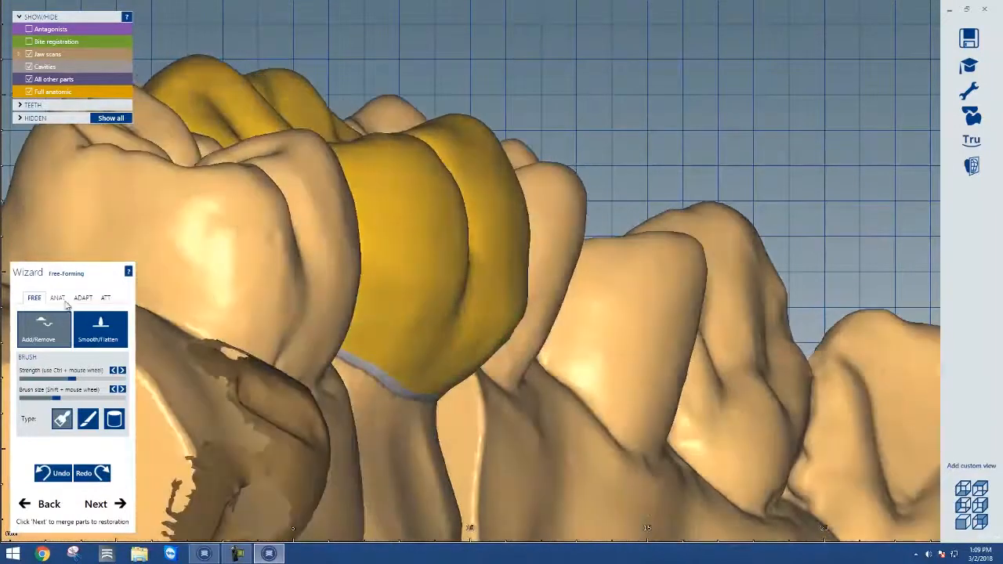
Adjust the crown's distal contact using the Tooth Parts preset and Add/Remove brush strokes
left_click(58, 299)
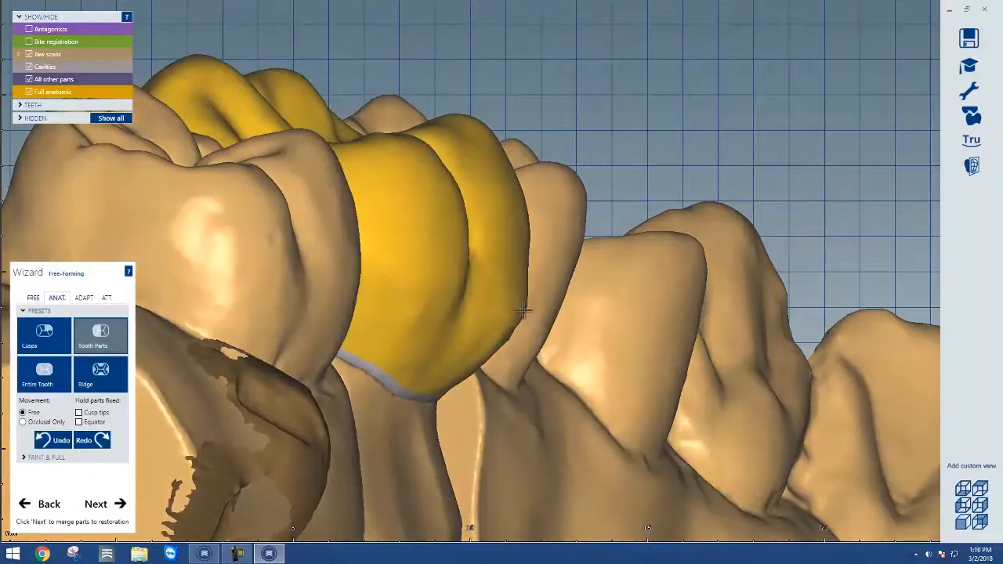
left_click_drag(523, 312, 512, 314)
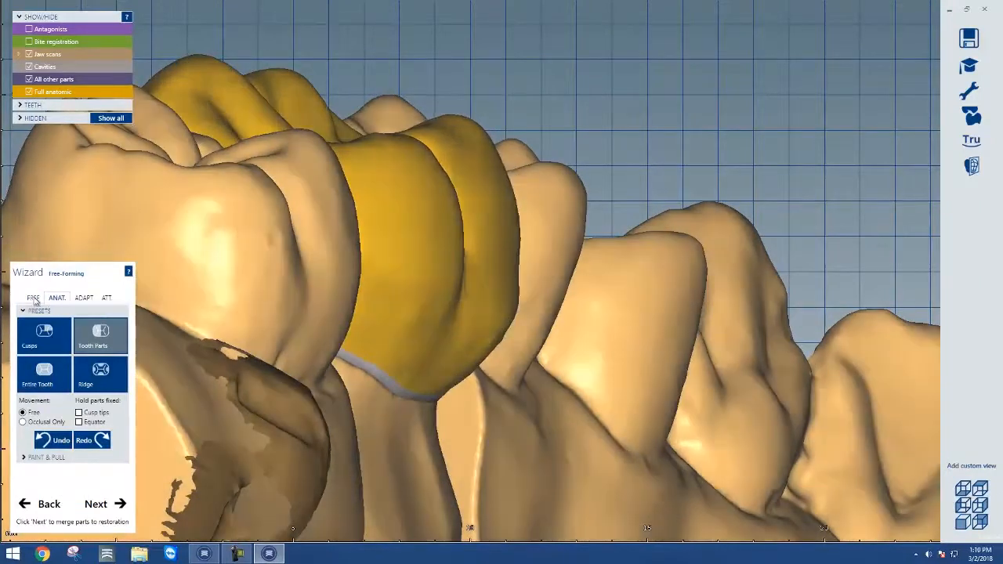
left_click(34, 299)
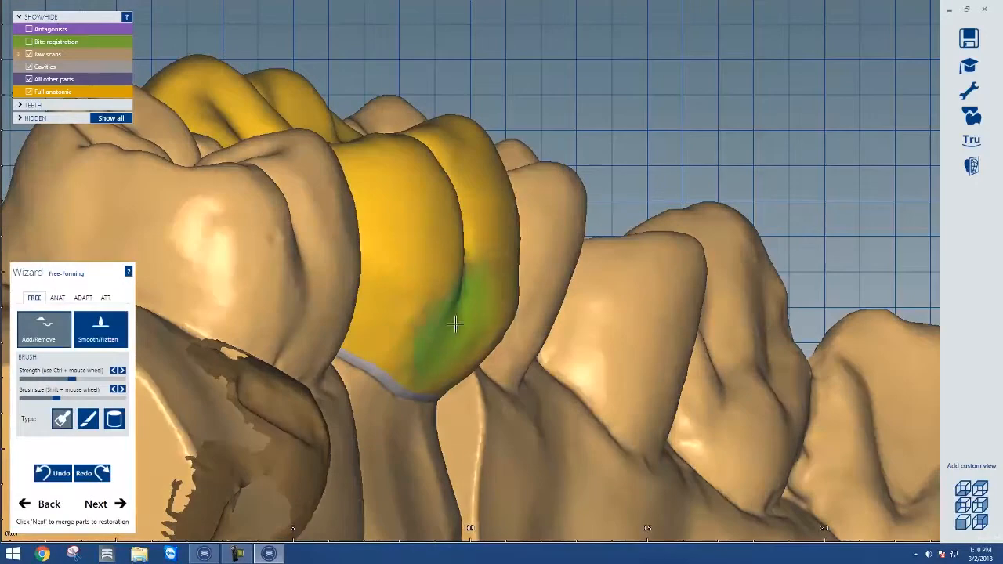
left_click_drag(505, 318, 503, 320, "shift")
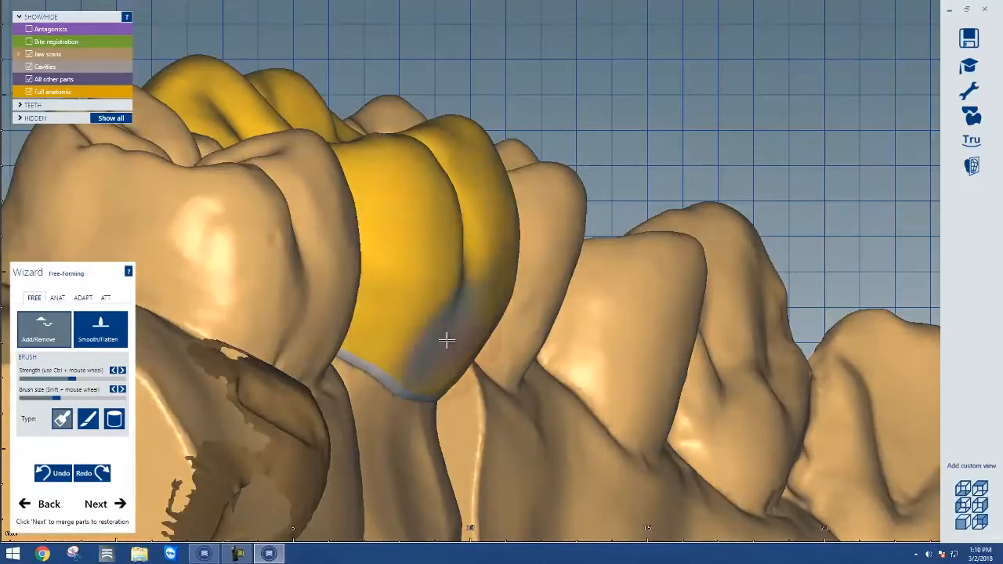
mouse_move(450, 357)
right_mouse_down()
mouse_move(437, 364)
mouse_move(496, 391)
right_mouse_up()
Increase the brush size and reshape the crown's buccal and mesial surfaces
right_click_drag(784, 445, 503, 311)
scroll(557, 416, "up", 2)
scroll(533, 392, "down", 3)
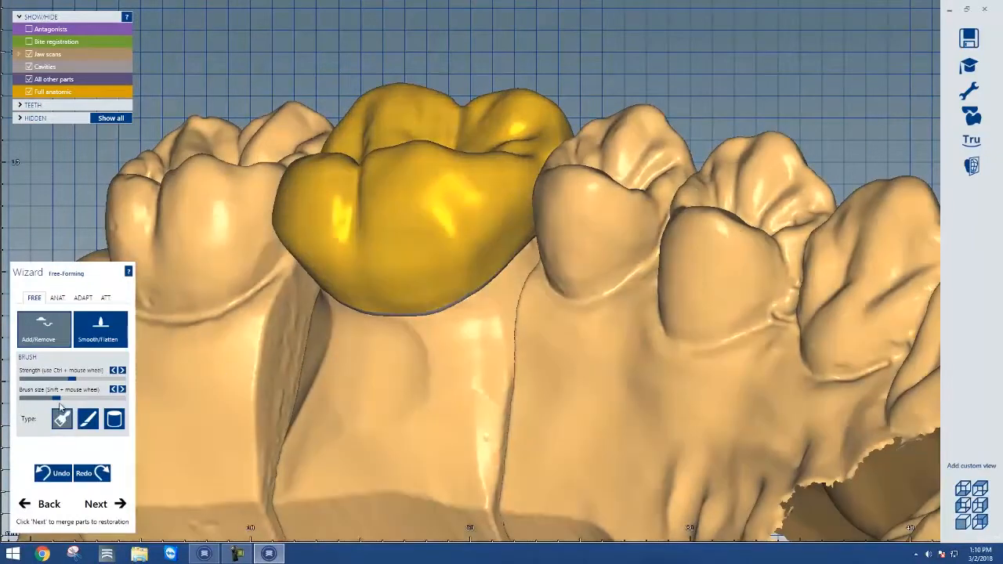
left_click_drag(82, 398, 94, 398)
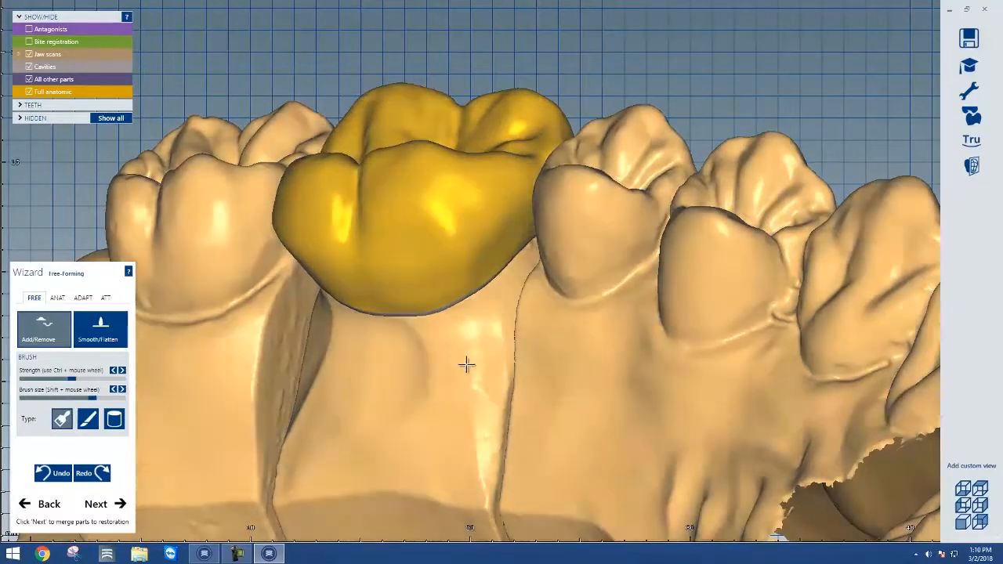
right_click_drag(467, 365, 327, 261)
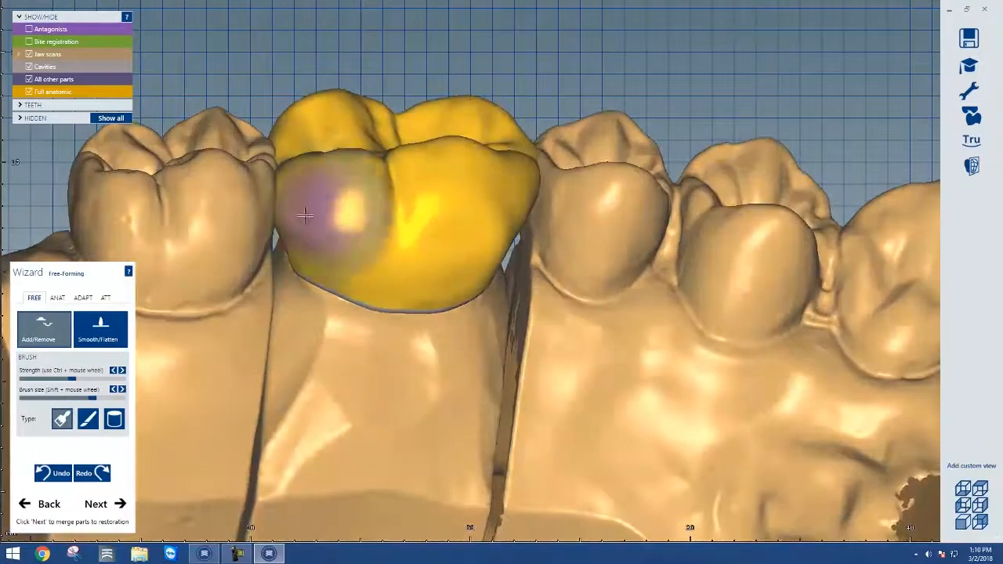
mouse_move(347, 242)
right_mouse_down()
mouse_move(415, 360)
mouse_move(264, 350)
right_mouse_up()
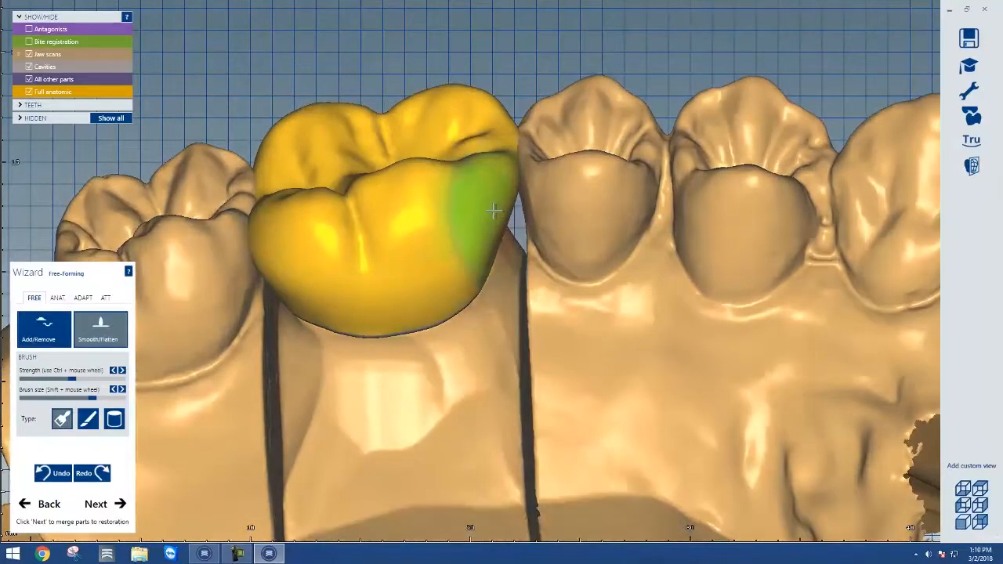
Refine the crown's occlusal anatomy and fissures with the Smooth/Flatten and Add/Remove brushes
right_click_drag(440, 294, 255, 229)
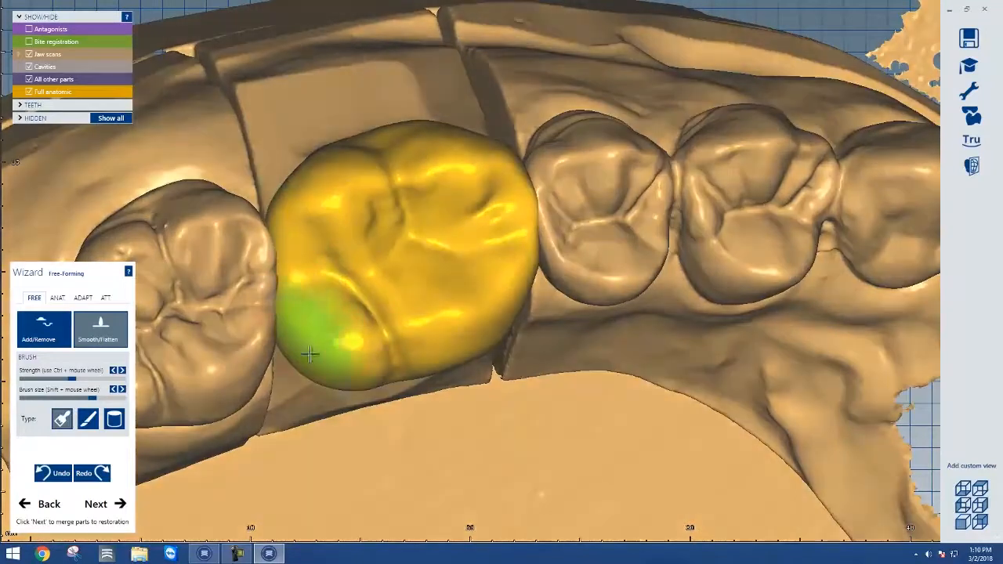
right_click_drag(315, 176, 335, 204)
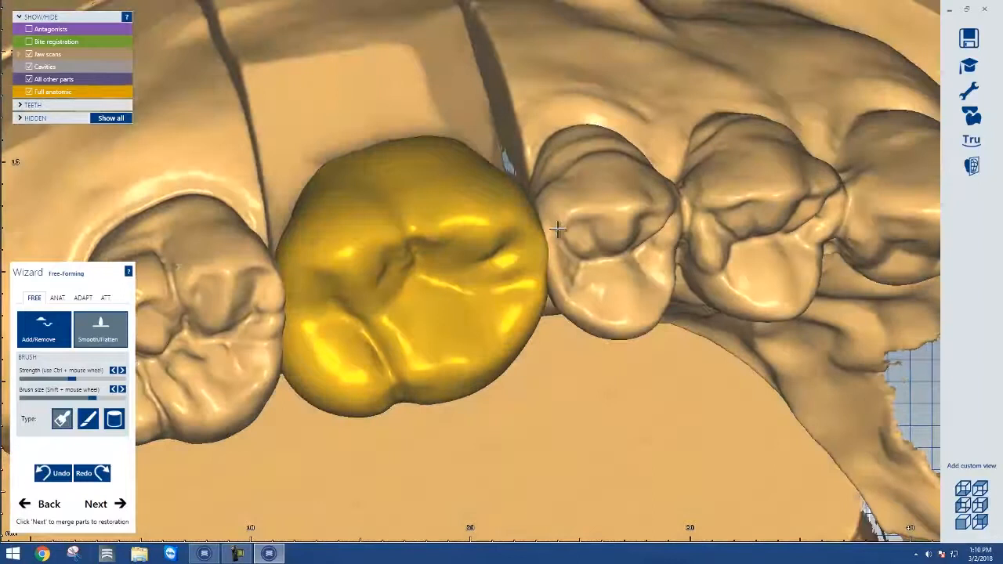
mouse_move(560, 230)
right_mouse_down()
mouse_move(560, 216)
mouse_move(560, 231)
right_mouse_up()
scroll(493, 255, "up", 3)
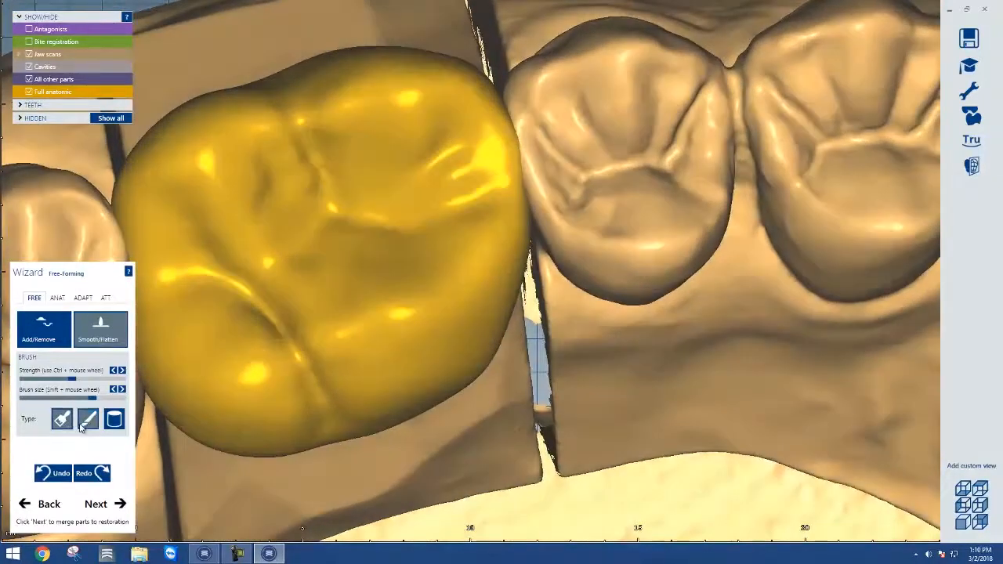
left_click(51, 339)
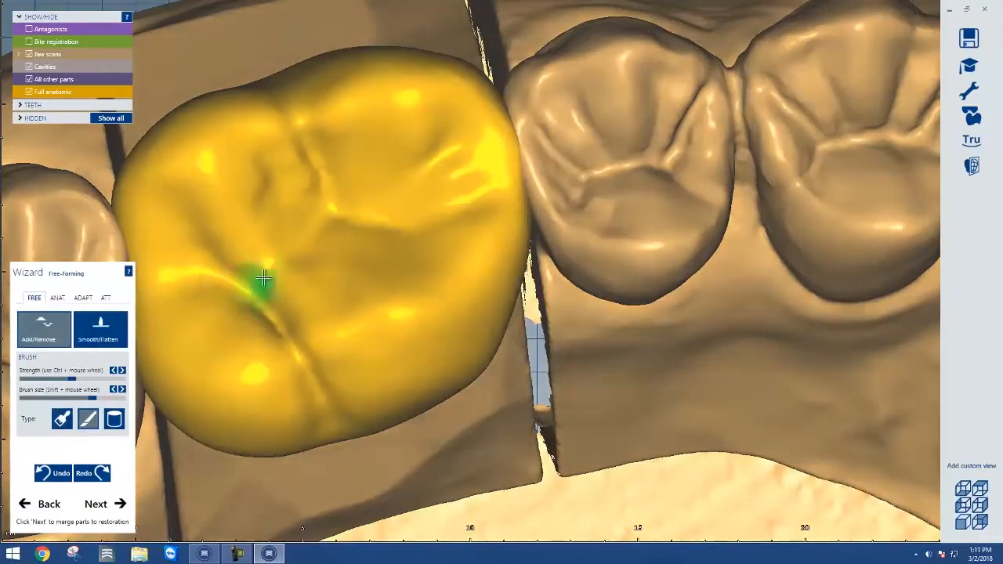
mouse_move(310, 151)
left_mouse_down()
mouse_move(358, 217)
mouse_move(331, 163)
mouse_move(291, 134)
mouse_move(342, 204)
mouse_move(376, 219)
mouse_move(443, 147)
mouse_move(381, 220)
mouse_move(259, 285)
mouse_move(290, 217)
mouse_move(265, 164)
left_mouse_up()
mouse_move(282, 217)
left_mouse_down()
mouse_move(201, 226)
mouse_move(201, 253)
mouse_move(321, 297)
mouse_move(391, 285)
left_mouse_up()
right_click_drag(428, 274, 430, 280)
mouse_move(382, 155)
left_mouse_down()
mouse_move(361, 94)
mouse_move(353, 112)
mouse_move(383, 148)
mouse_move(379, 159)
mouse_move(357, 112)
mouse_move(362, 100)
left_mouse_up()
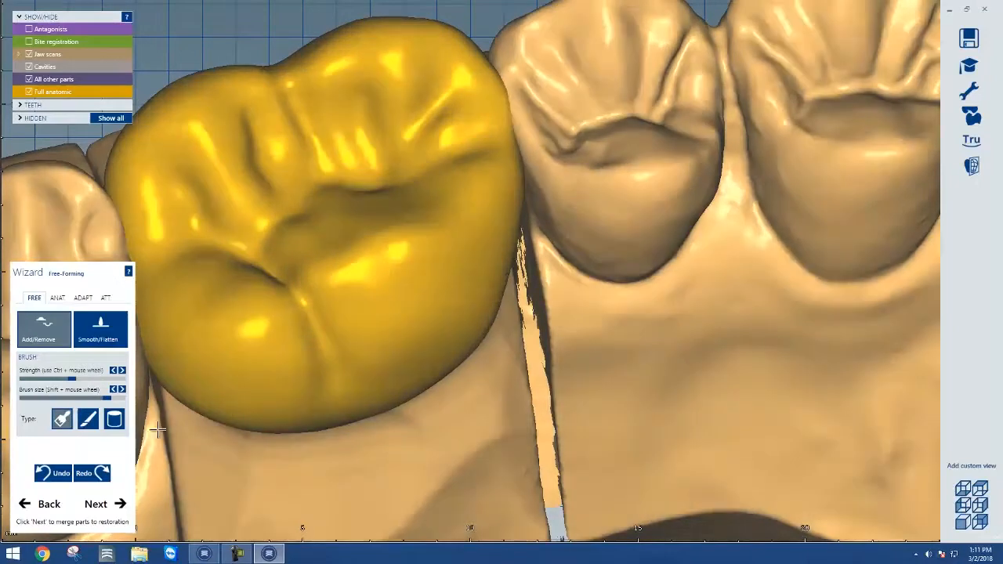
Cut the crown's occlusal intersections in the adaptation tools and undo the cut
left_click(83, 299)
scroll(188, 337, "down", 4)
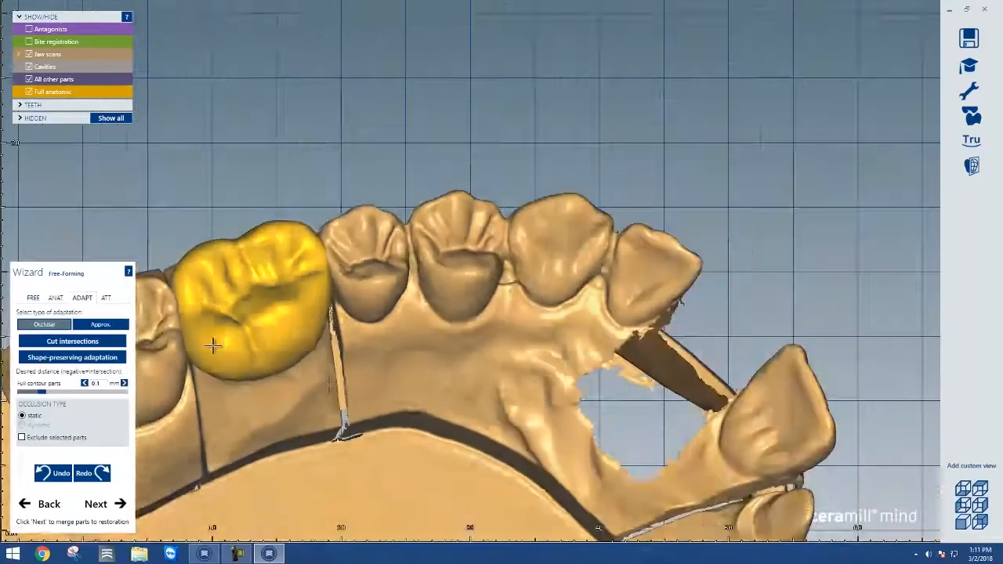
right_click_drag(213, 346, 231, 375)
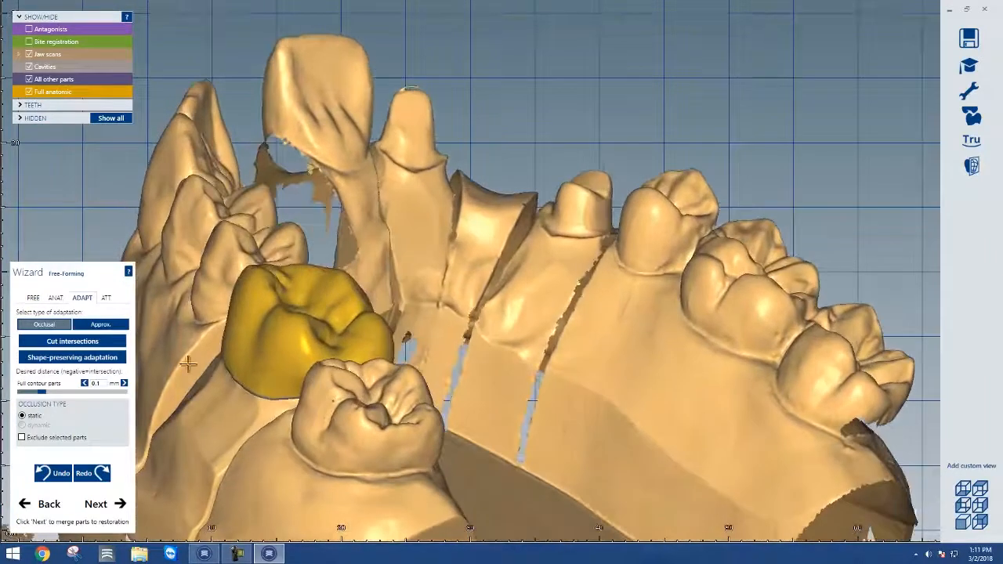
left_click(77, 342)
right_click_drag(174, 399, 179, 406)
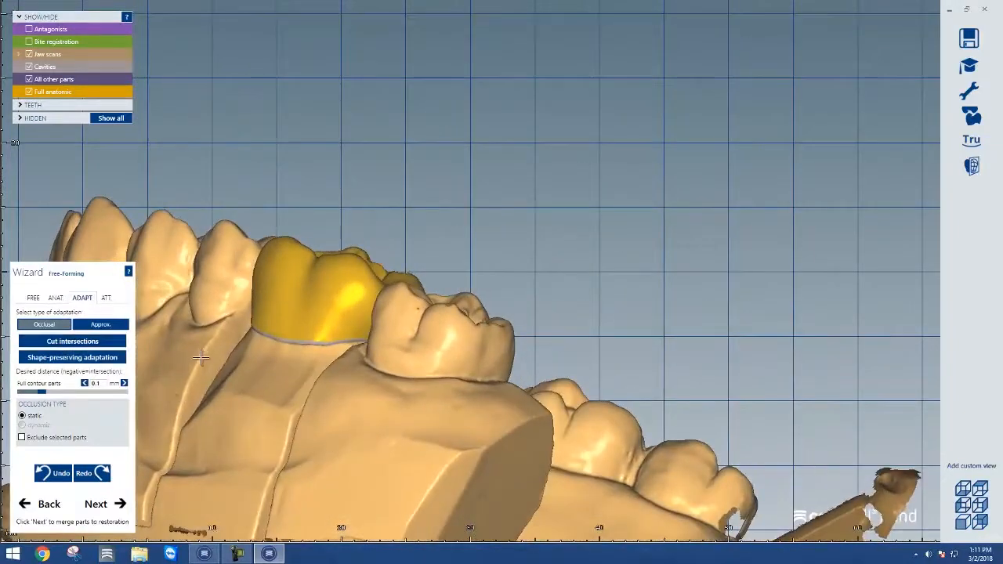
right_click_drag(274, 366, 312, 350)
left_click(62, 474)
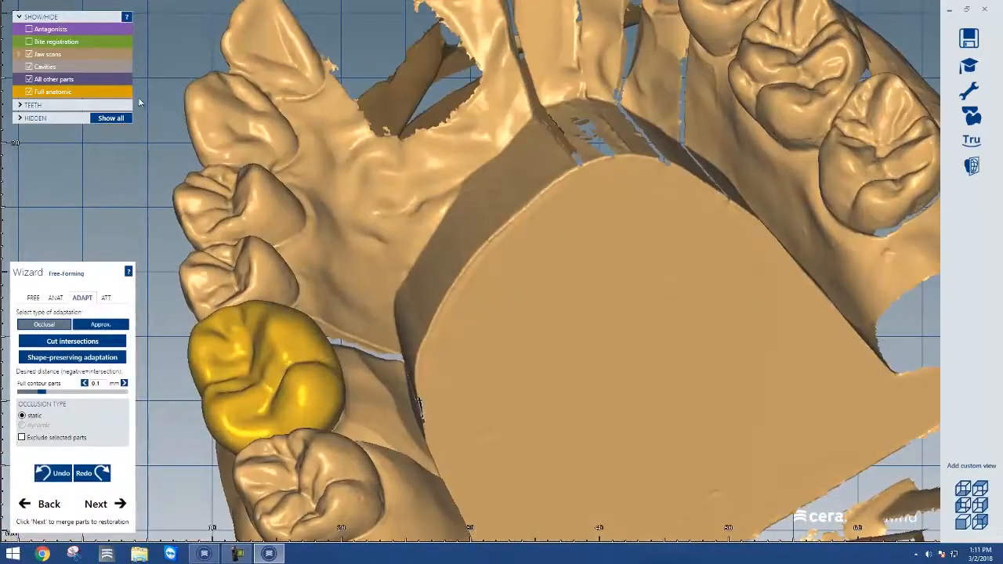
Show the antagonist and cut the crown's occlusal intersections
left_click(29, 29)
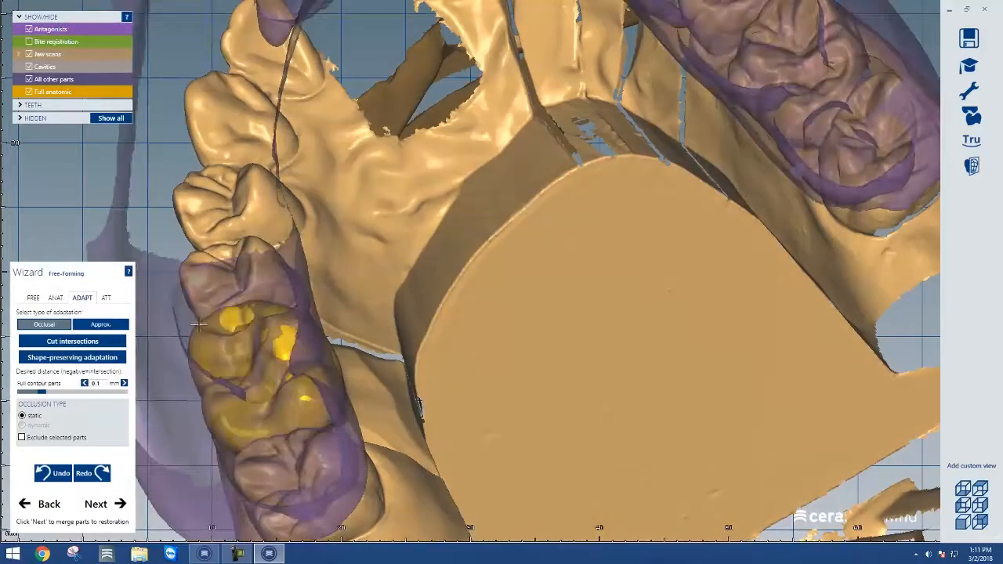
left_click(107, 343)
Select the Cusps anatomic preset and cut the occlusal intersections again
left_click(53, 297)
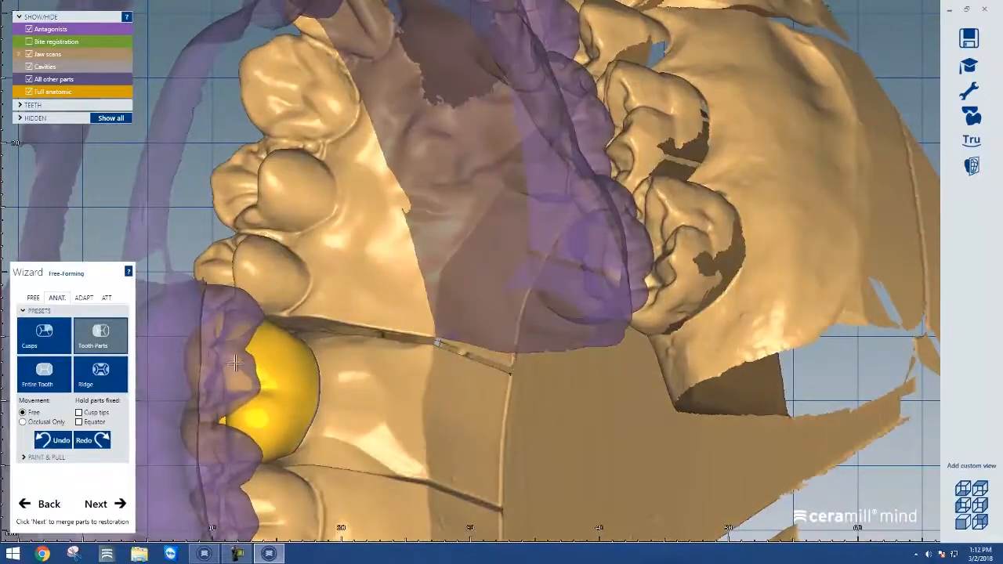
left_click(36, 341)
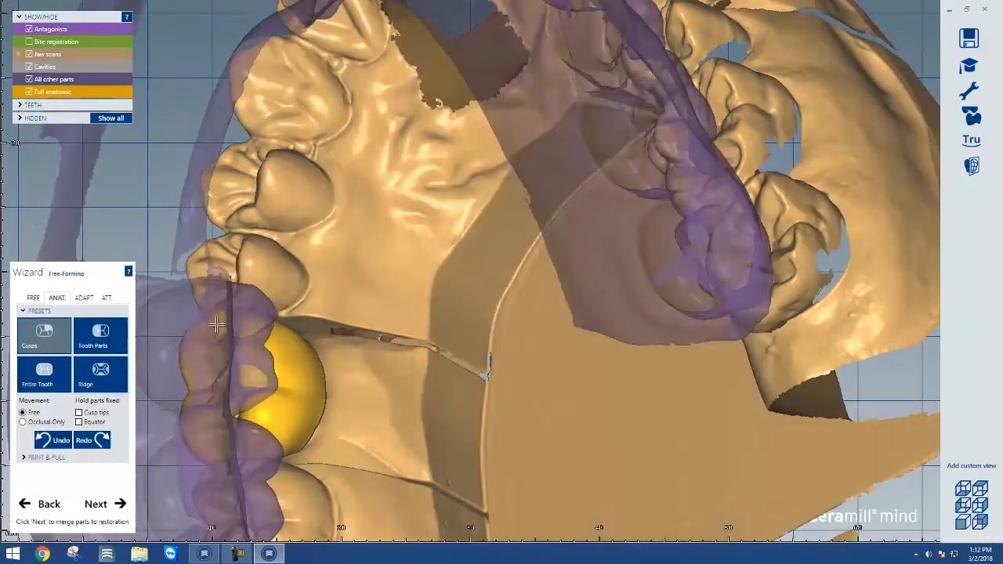
left_click(122, 342)
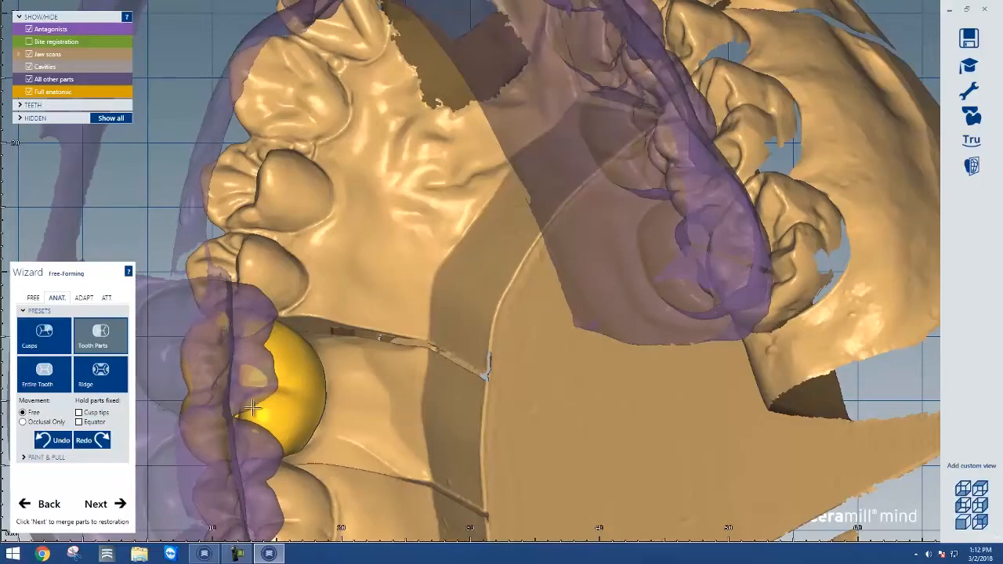
left_click(40, 337)
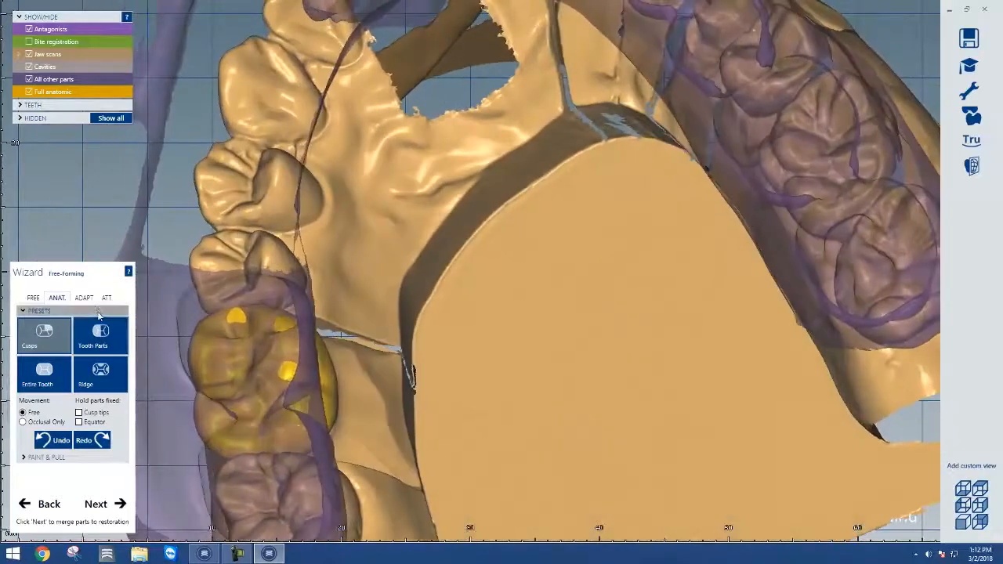
left_click(84, 298)
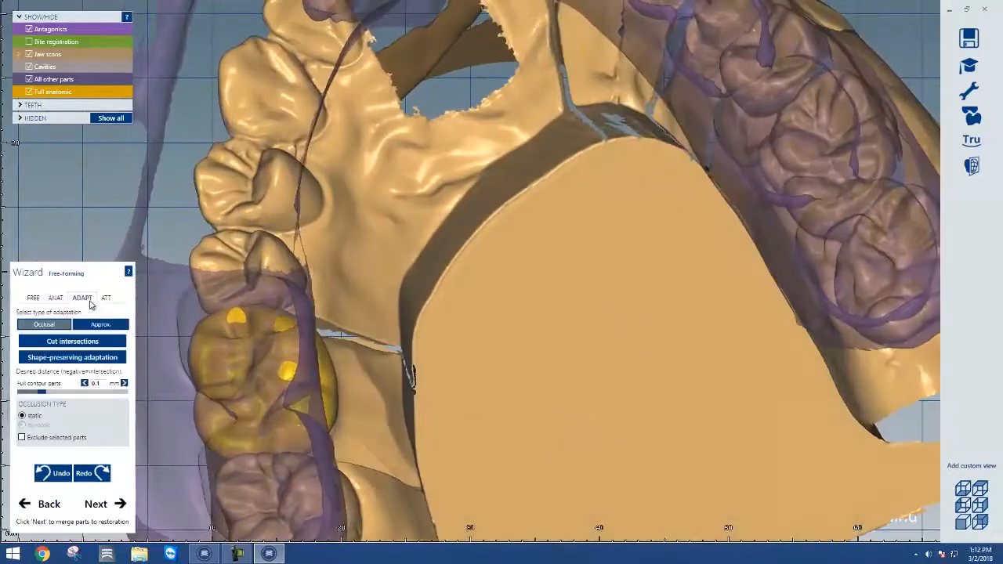
left_click(94, 342)
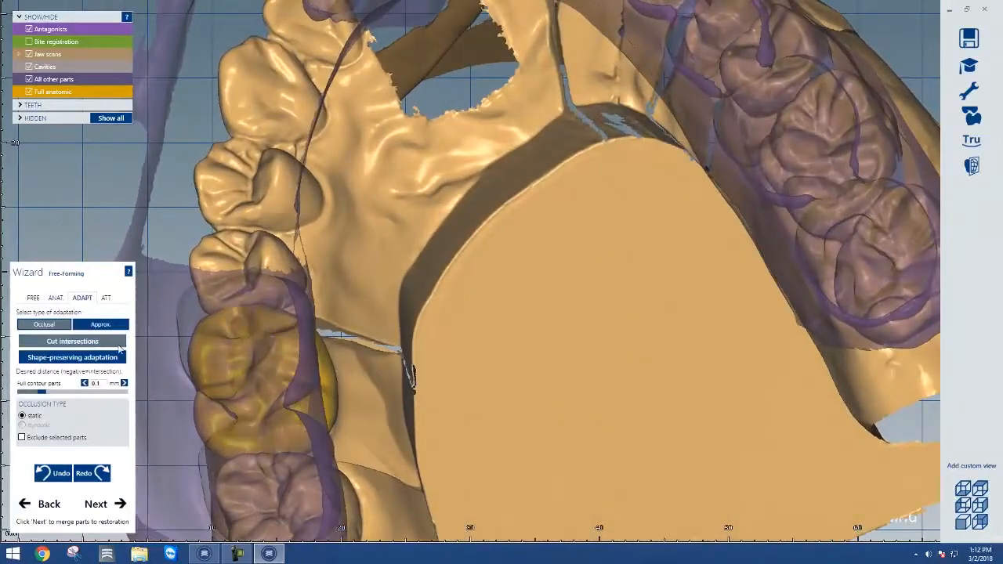
Switch to approximal adaptation and cut the crown's intersections with the adjacent teeth
left_click(110, 328)
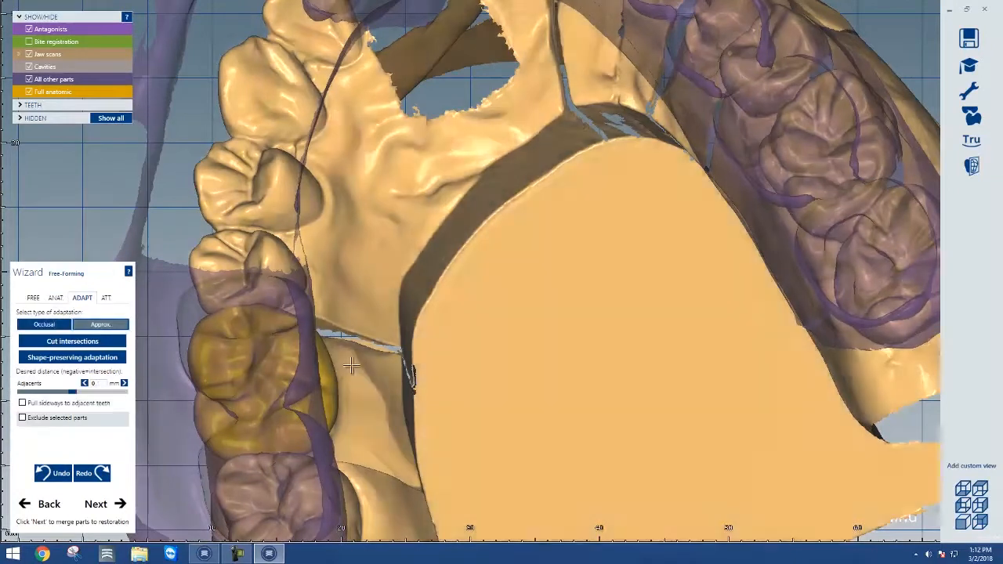
right_click_drag(365, 372, 363, 364)
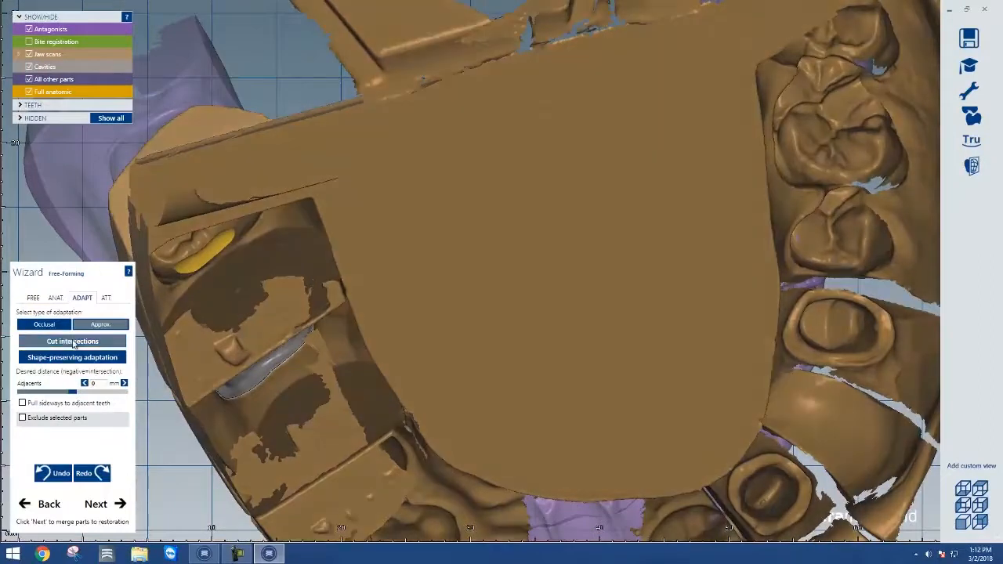
left_click(73, 342)
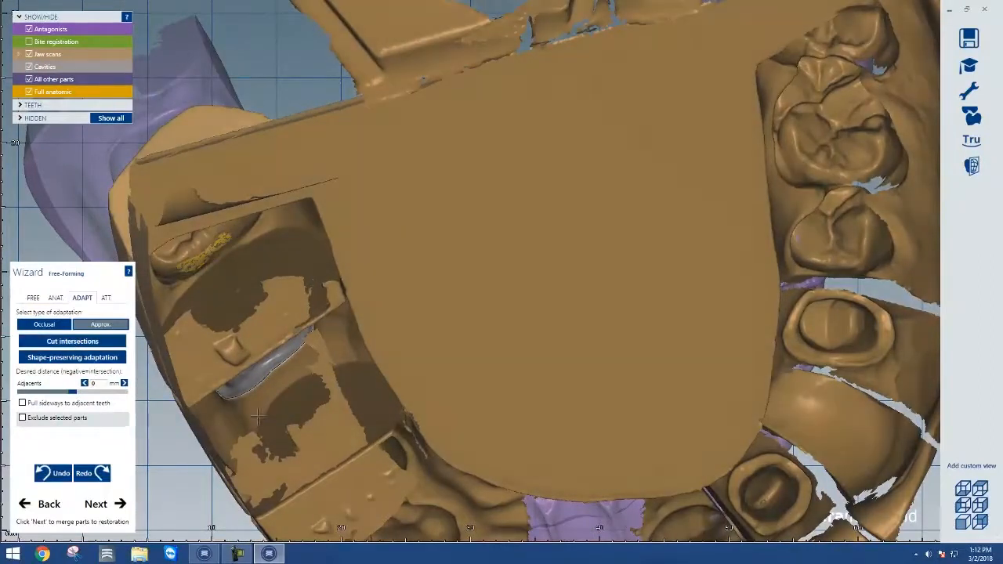
right_click_drag(258, 417, 262, 424)
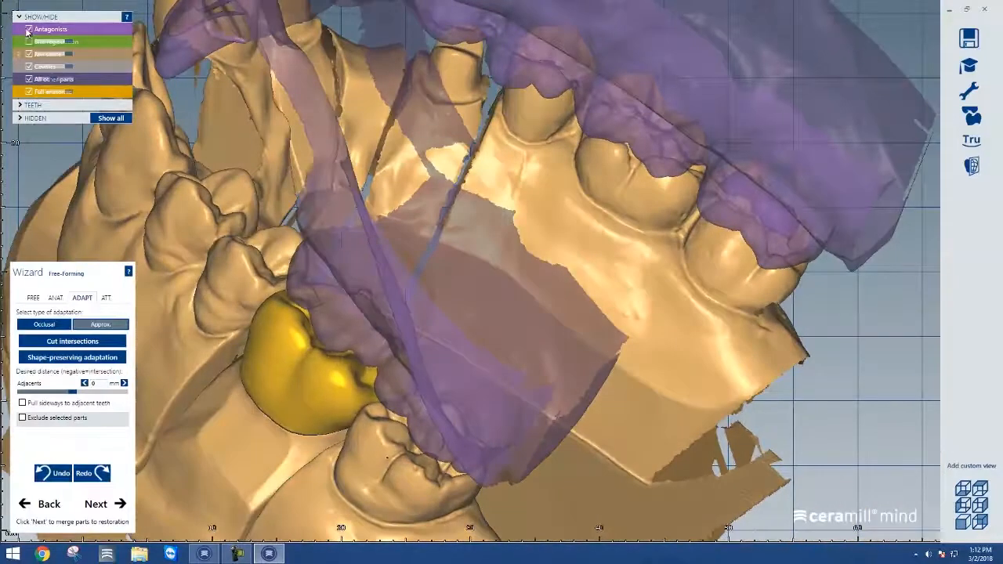
Hide the antagonist and jaw scans and return to free forming with the Add/Remove brush
left_click(29, 29)
left_click(29, 54)
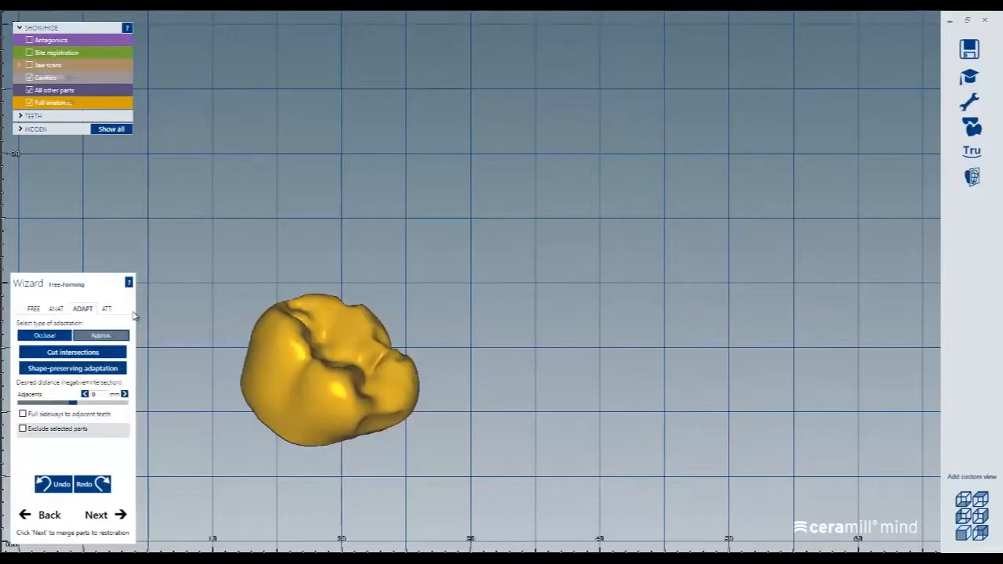
left_click(33, 308)
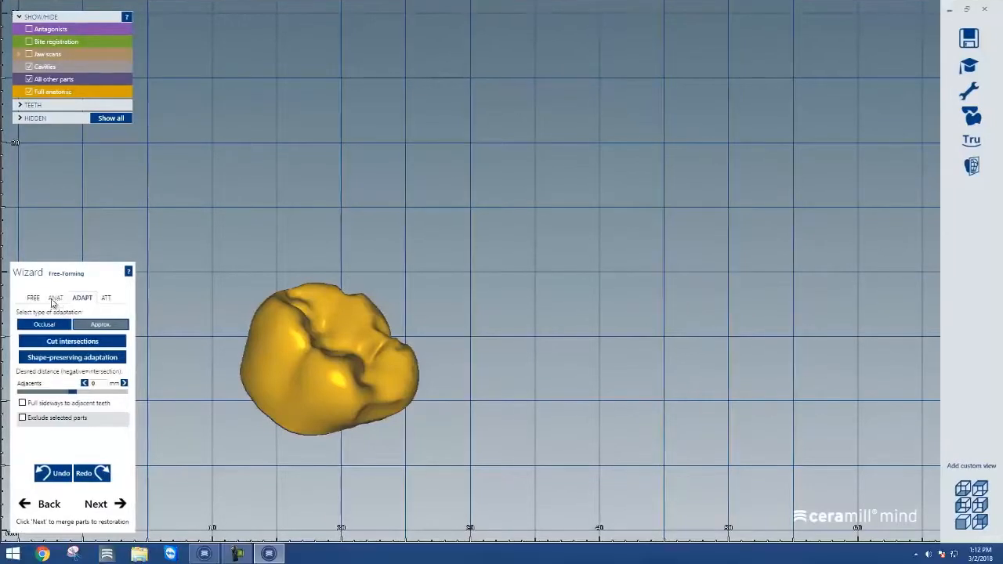
left_click(46, 329)
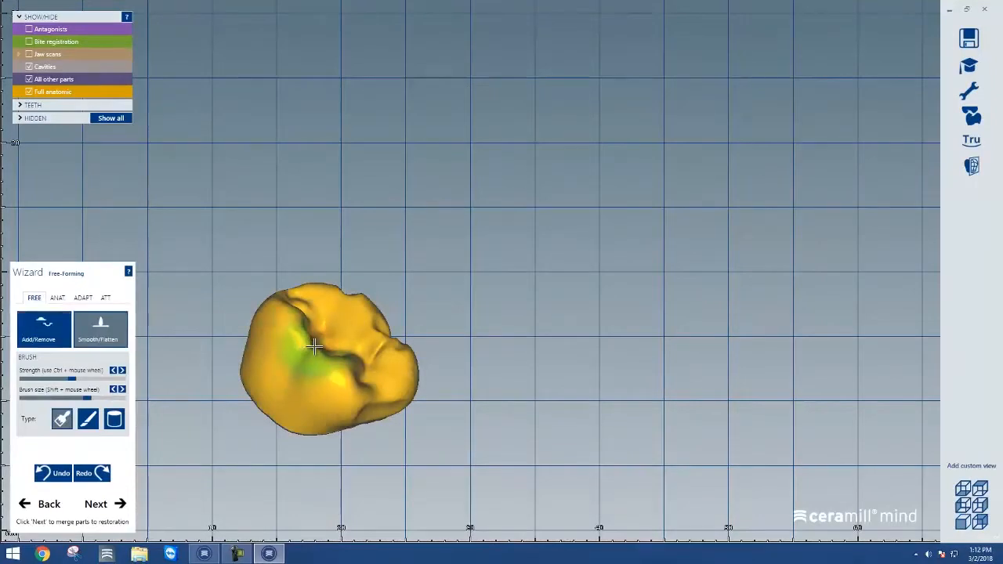
scroll(313, 345, "down", 4, "shift")
scroll(411, 416, "up", 2)
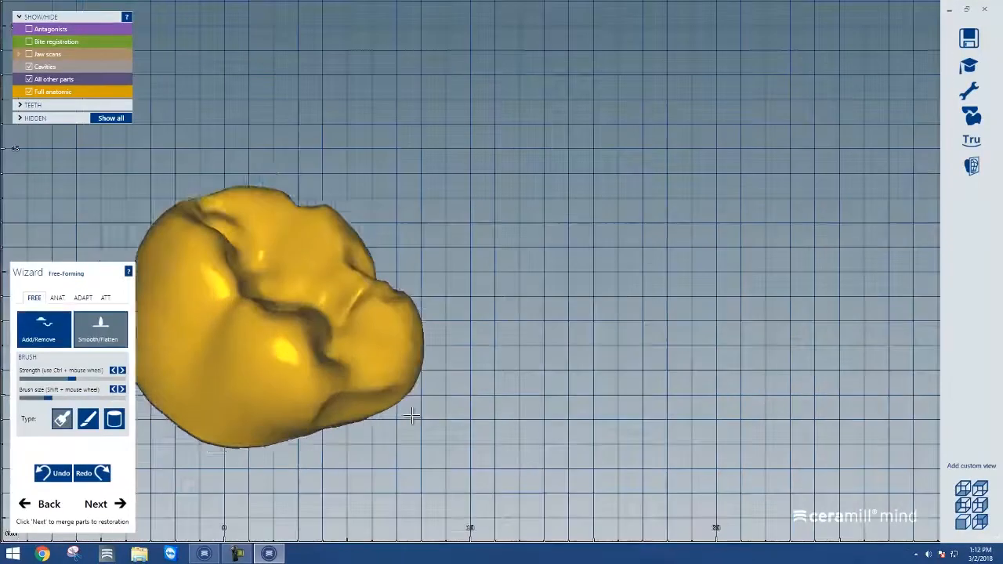
Reshape the crown's occlusal surface and fissures with the Add/Remove brush
scroll(412, 416, "up", 3)
right_click_drag(411, 416, 344, 336)
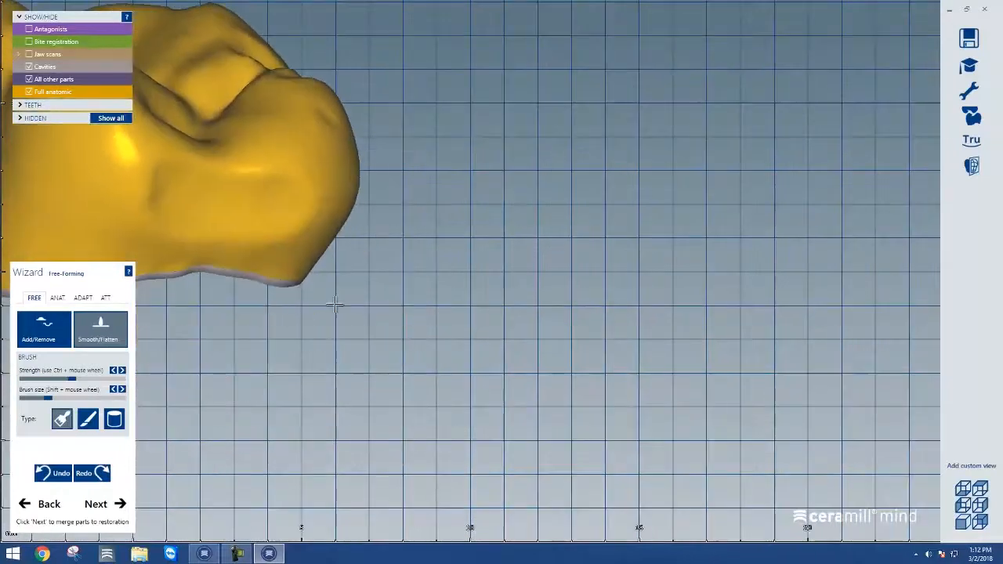
middle_click_drag(336, 304, 535, 468)
middle_click(401, 347)
mouse_move(450, 383)
right_mouse_down()
mouse_move(419, 345)
mouse_move(422, 317)
right_mouse_up()
scroll(422, 317, "down", 2, "shift")
scroll(422, 318, "down", 1, "shift")
mouse_move(396, 240)
left_mouse_down()
mouse_move(407, 302)
mouse_move(501, 338)
mouse_move(587, 326)
mouse_move(577, 253)
mouse_move(487, 235)
left_mouse_up()
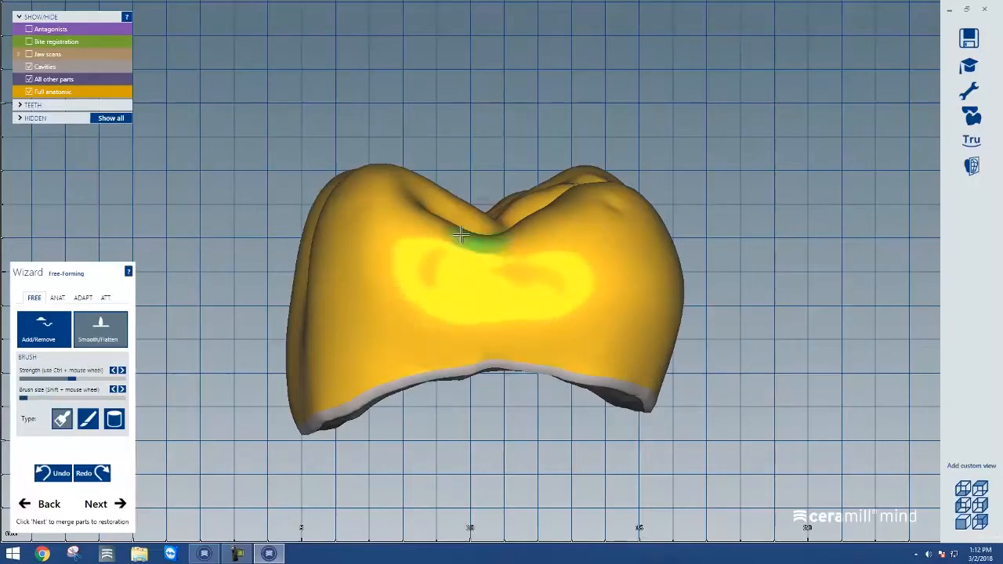
right_click_drag(395, 329, 439, 339)
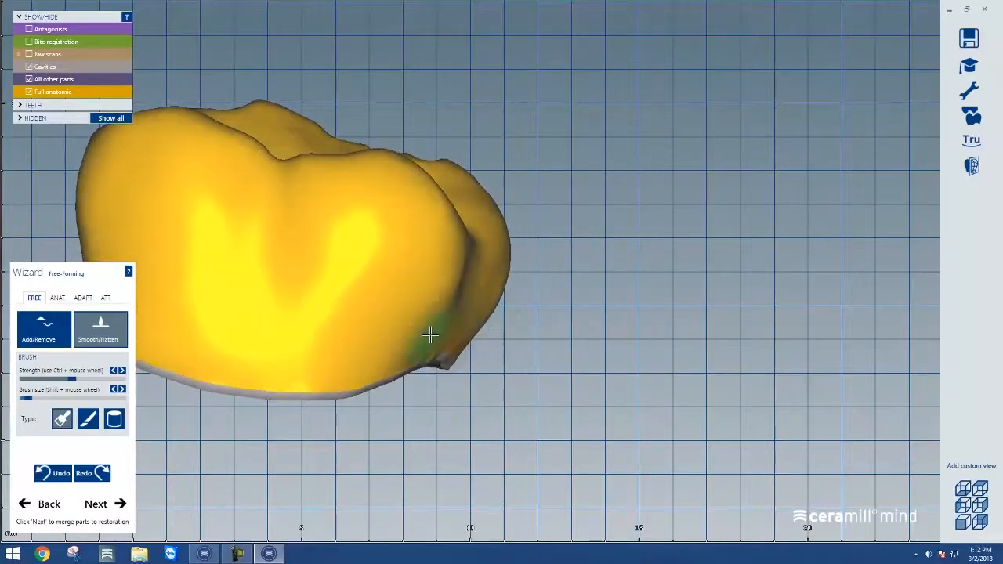
mouse_move(486, 317)
right_mouse_down()
mouse_move(342, 327)
mouse_move(148, 206)
mouse_move(321, 306)
mouse_move(413, 293)
right_mouse_up()
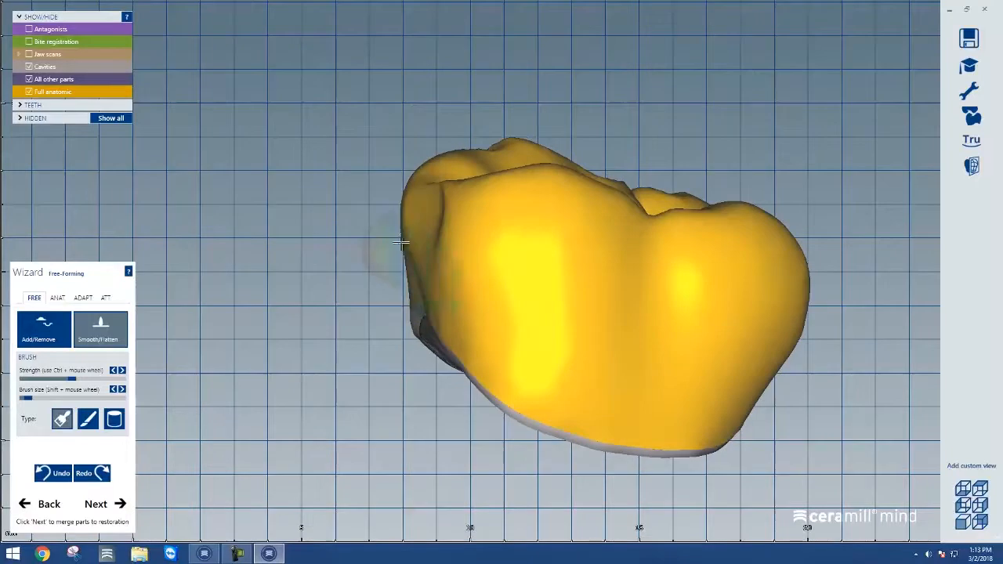
Continue sculpting the crown's cusps and outer walls with the Add/Remove brush from several angles
mouse_move(433, 286)
right_mouse_down()
mouse_move(447, 297)
mouse_move(448, 249)
mouse_move(403, 240)
mouse_move(394, 148)
right_mouse_up()
mouse_move(394, 135)
left_mouse_down()
mouse_move(445, 179)
mouse_move(377, 146)
mouse_move(347, 190)
left_mouse_up()
right_click_drag(447, 315, 455, 302)
middle_click_drag(588, 113, 549, 290)
right_click_drag(548, 290, 477, 353)
mouse_move(384, 304)
left_mouse_down()
mouse_move(436, 295)
mouse_move(450, 333)
left_mouse_up()
mouse_move(564, 222)
left_mouse_down()
mouse_move(547, 233)
mouse_move(537, 302)
mouse_move(587, 250)
mouse_move(593, 196)
left_mouse_up()
right_click_drag(576, 349, 562, 327)
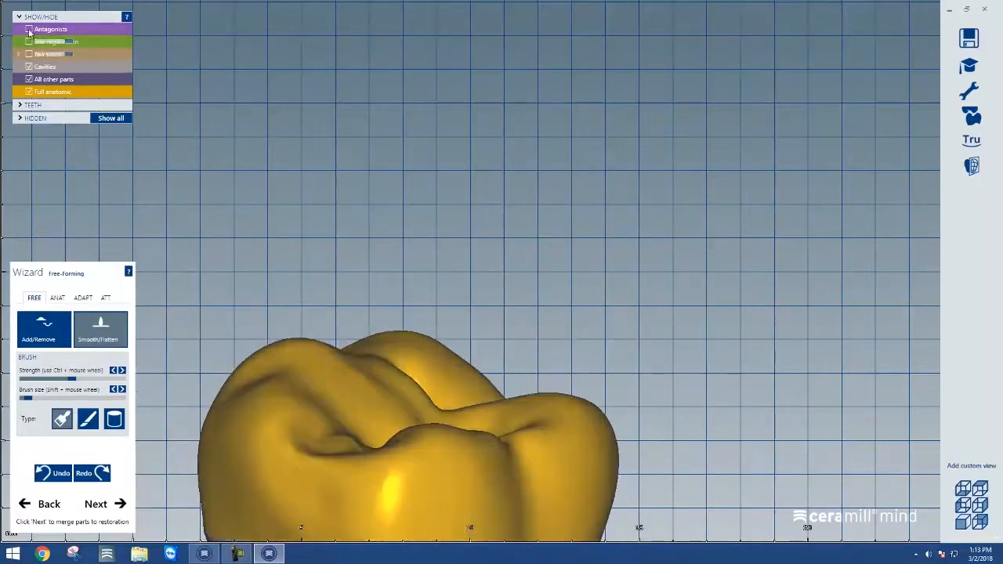
Show the jaw scans and antagonist and inspect the crown's fit between neighbouring and opposing teeth
left_click(29, 55)
middle_click(454, 505)
right_click_drag(455, 504, 501, 466)
scroll(504, 441, "down", 5)
scroll(535, 453, "up", 4)
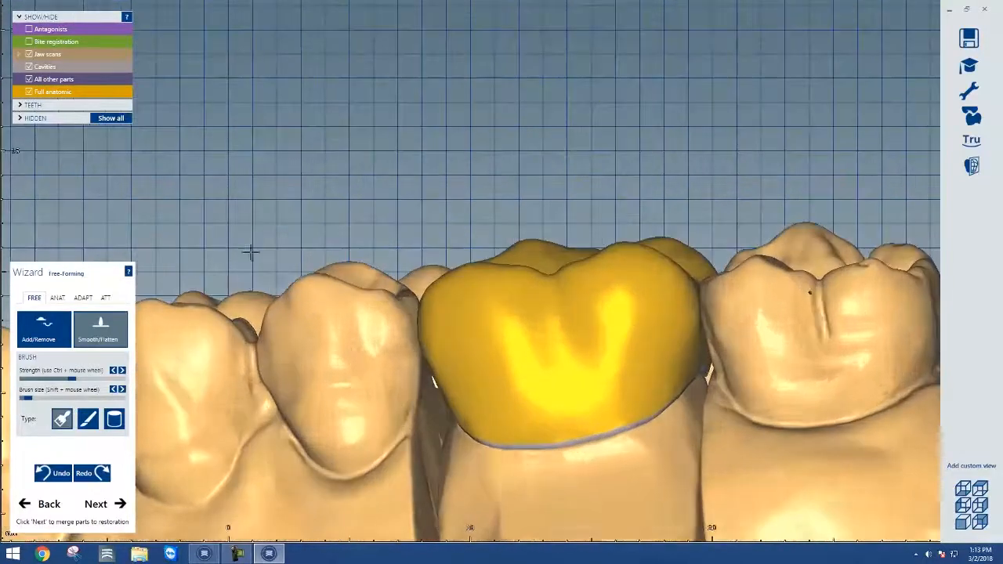
left_click(30, 29)
scroll(342, 294, "down", 2)
scroll(343, 296, "down", 3)
mouse_move(370, 295)
right_mouse_down()
mouse_move(369, 304)
mouse_move(357, 299)
mouse_move(372, 301)
right_mouse_up()
scroll(210, 232, "up", 2)
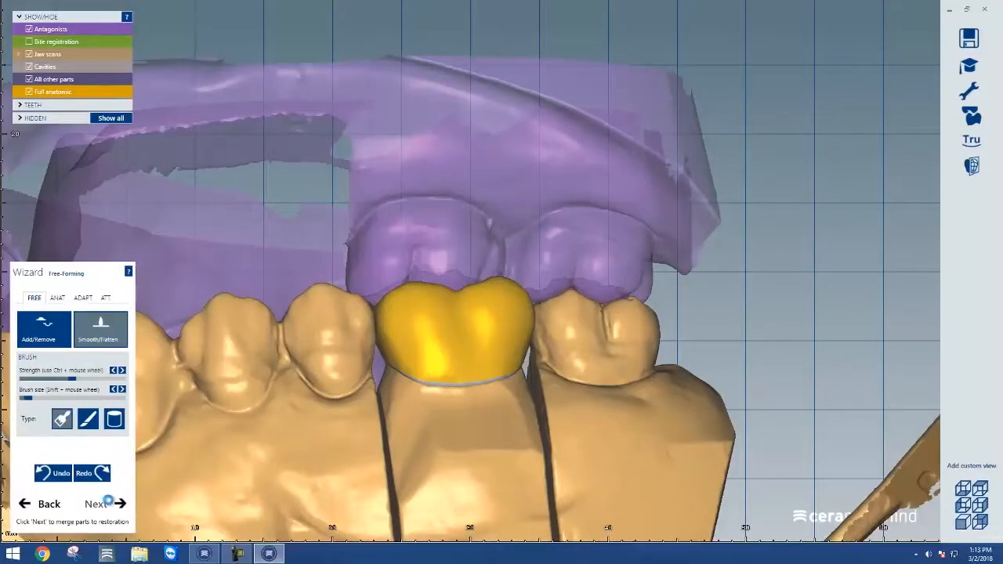
Merge the parts into the restoration and choose I'm done as the next step
left_click(108, 502)
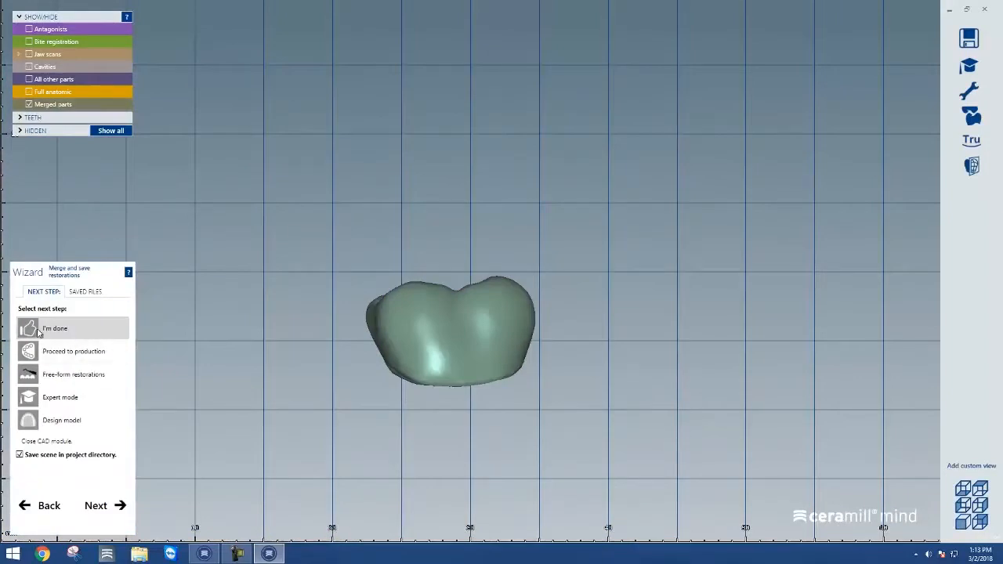
left_click(49, 355)
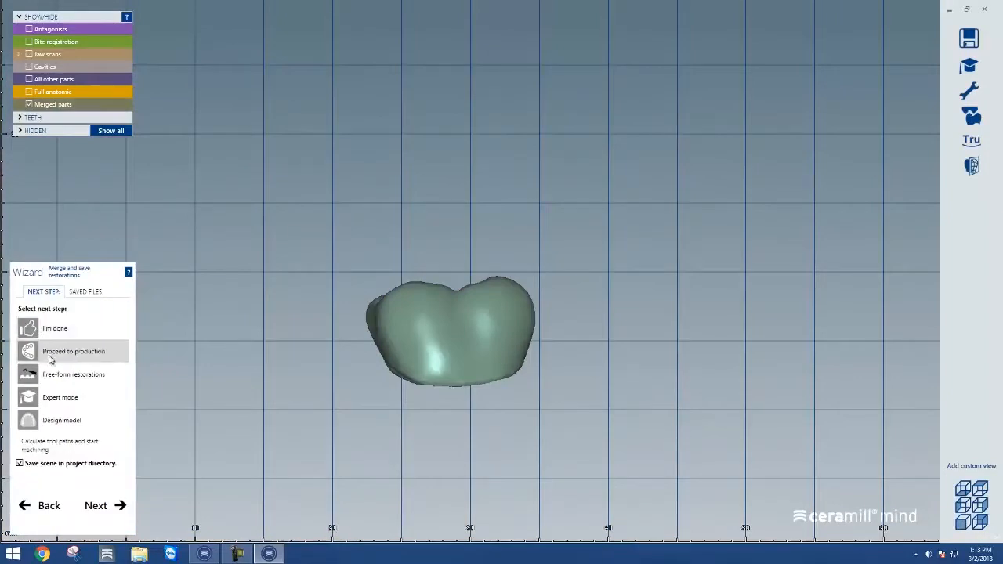
left_click(56, 375)
left_click(59, 400)
left_click(62, 423)
left_click(65, 339)
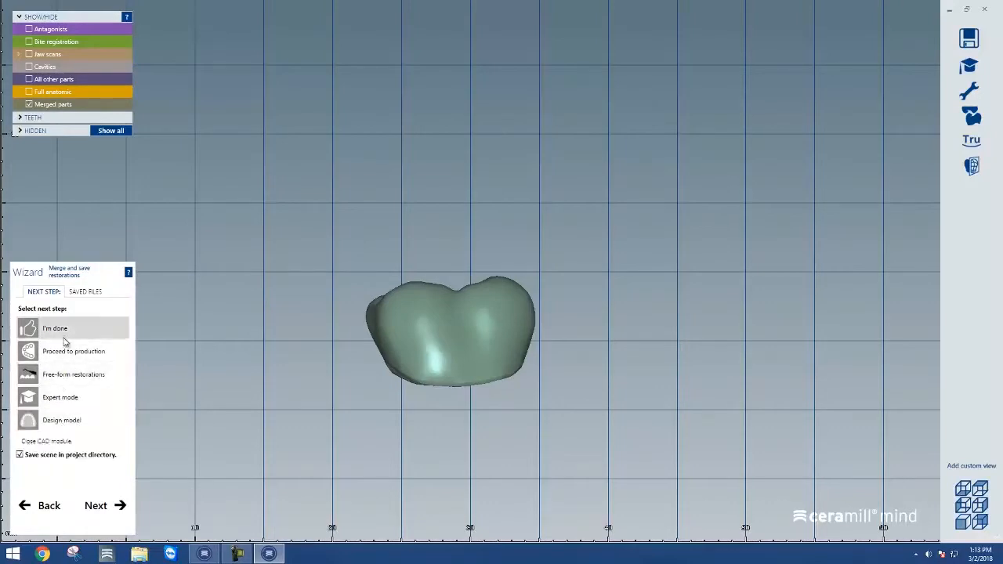